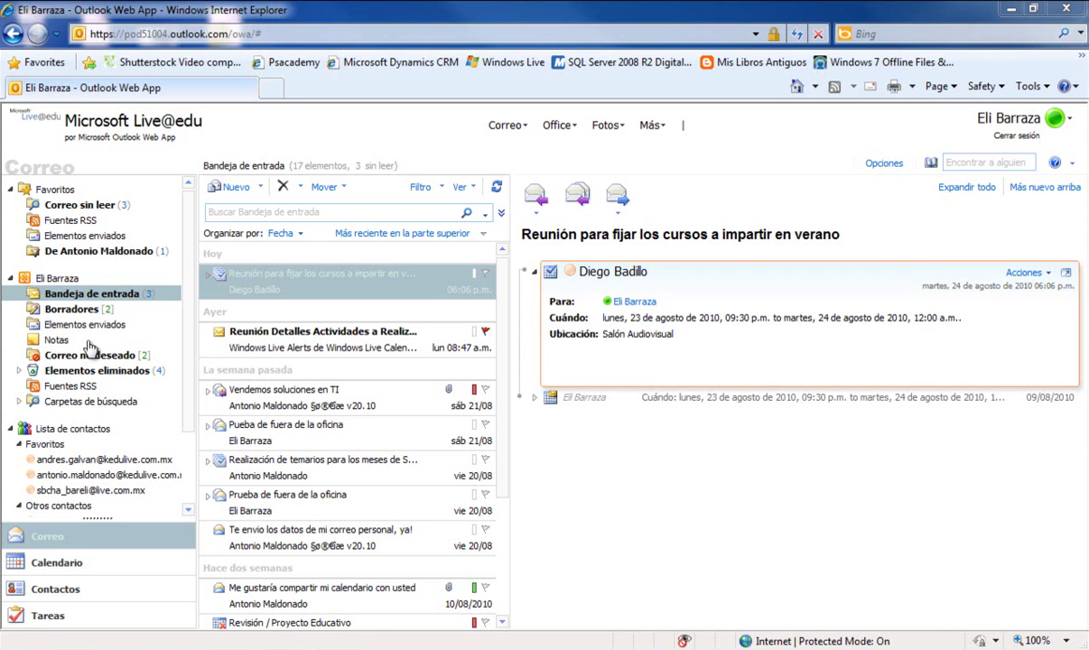
# Switch from mail to the Calendario month view for August 2010
pyautogui.click(45, 558)
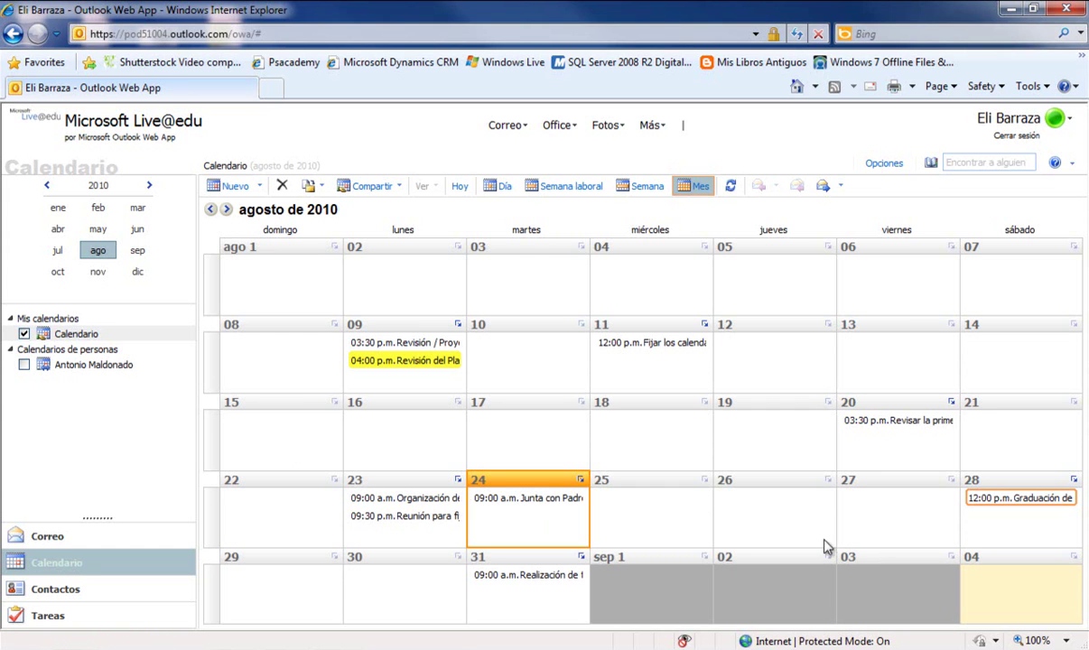
# Select Thursday 26 August in the month calendar for the new appointment
pyautogui.click(774, 503)
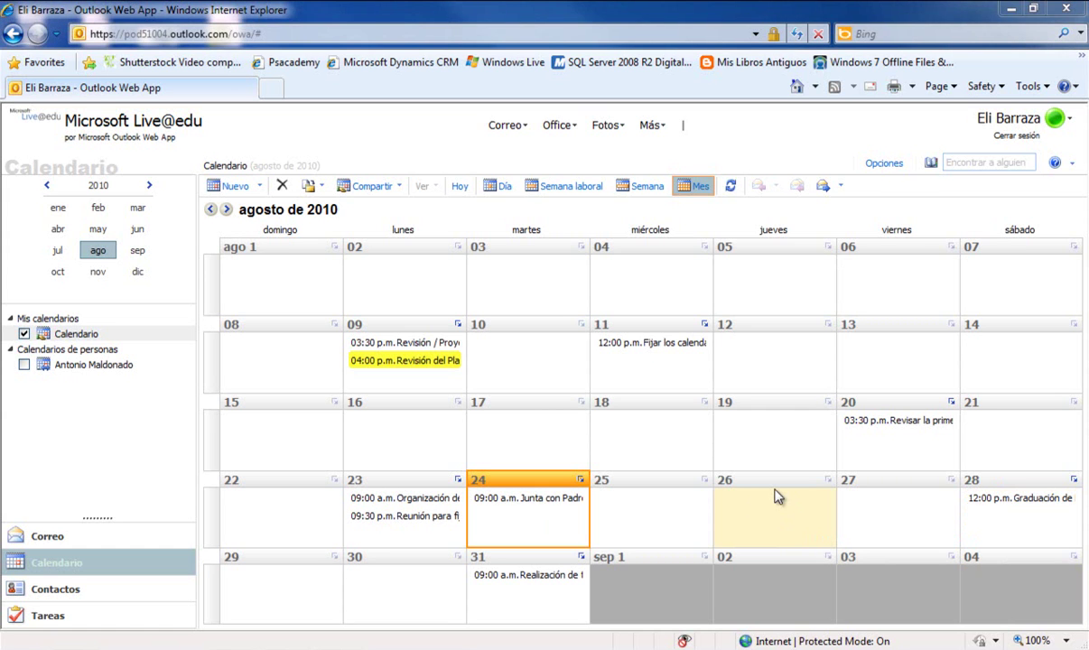
# Start a new appointment titled 'Entregar Proyecto Inglés' at 'Salón de Exposiciones'
pyautogui.click(233, 186)
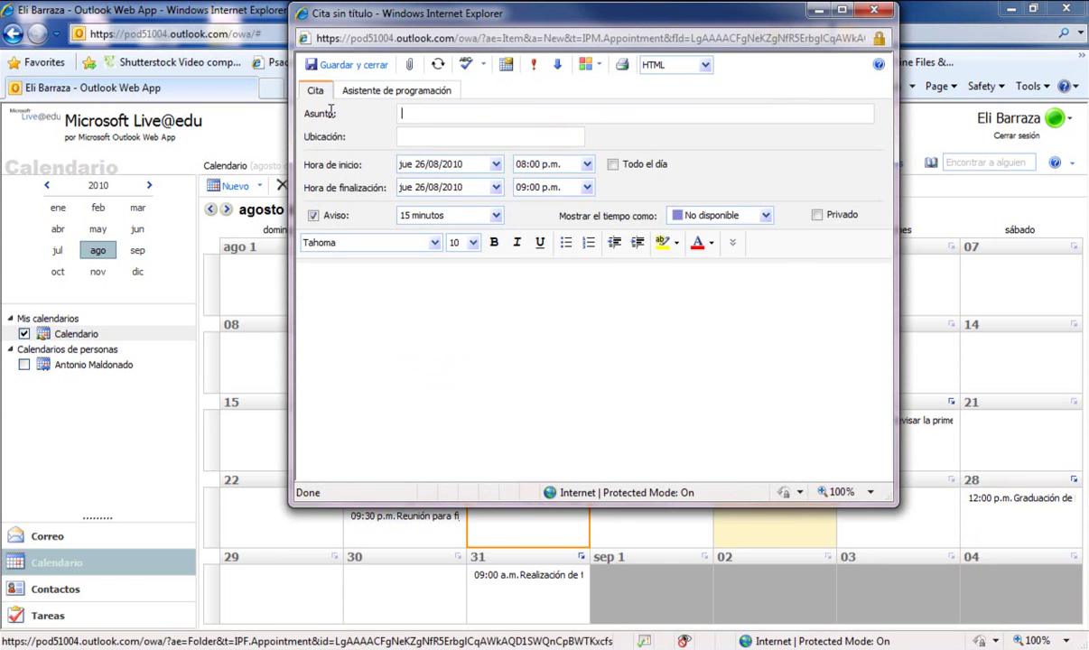
pyautogui.write('Entregar Proyecto Inglés')
pyautogui.click(417, 134)
pyautogui.write('Salón de Exposiciones')
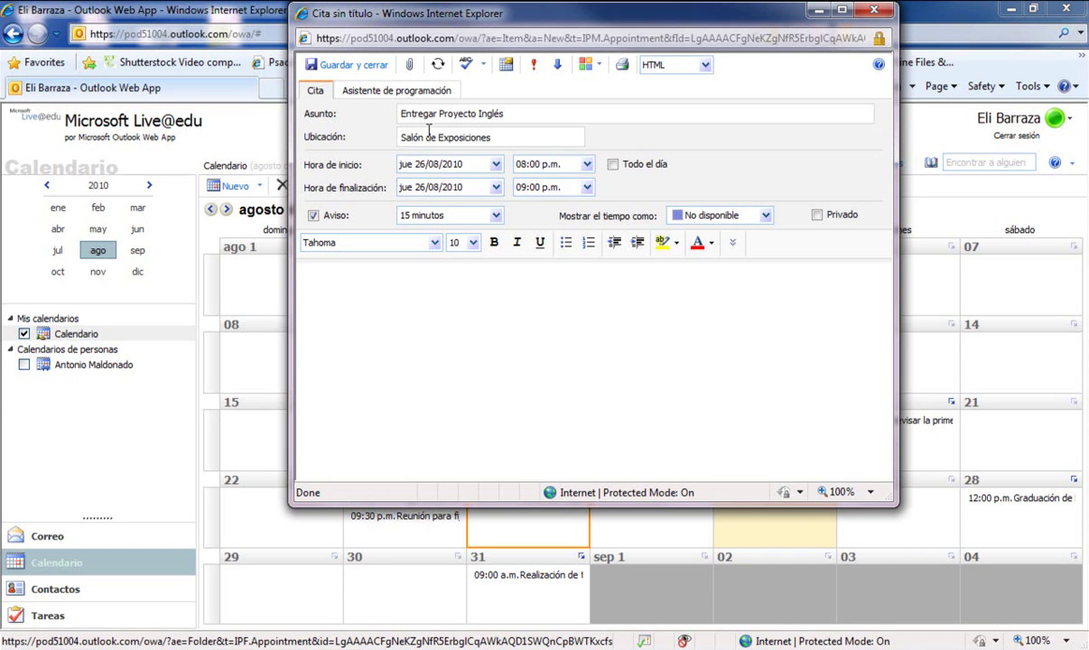
# Set the appointment to 08:00–10:00 a.m. with a 1 semana reminder
pyautogui.click(587, 164)
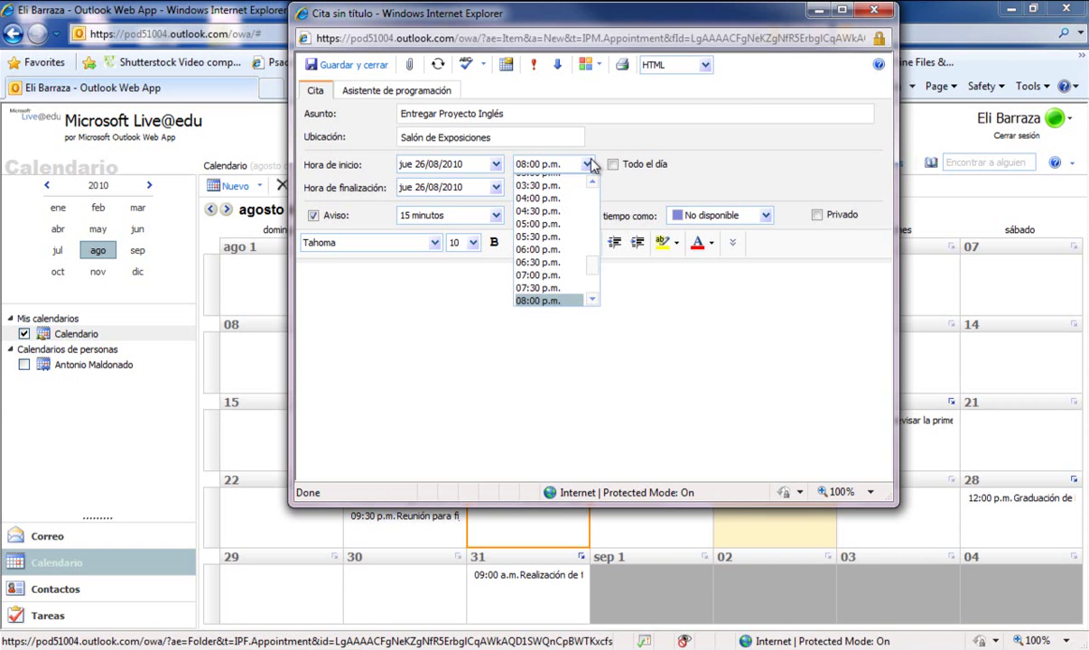
pyautogui.moveTo(591, 265); pyautogui.dragTo(592, 223)
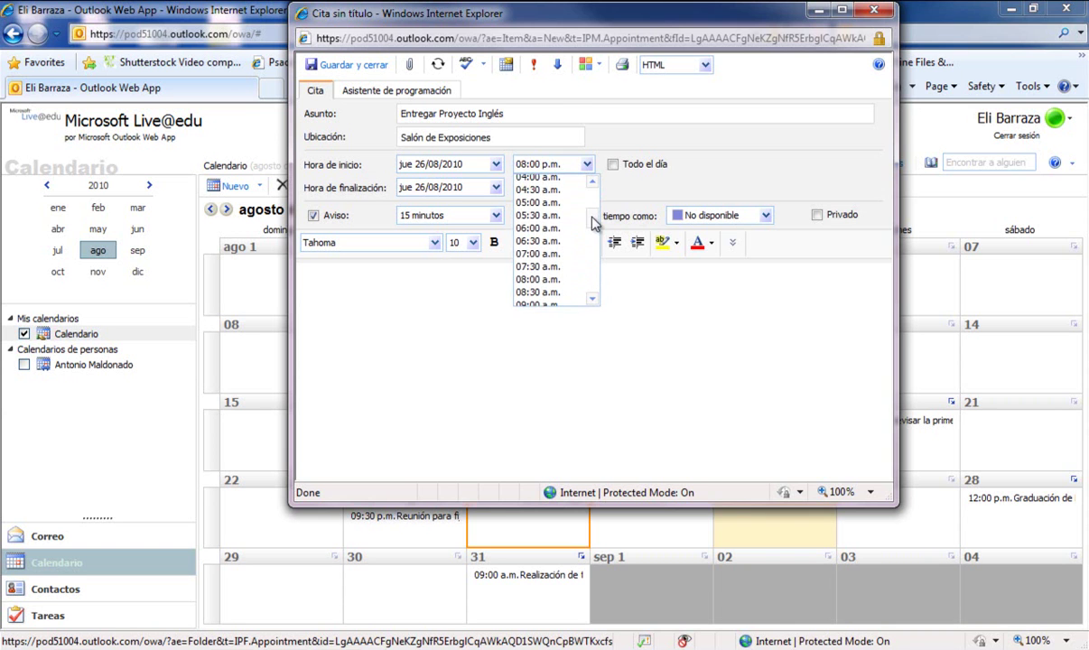
pyautogui.click(546, 279)
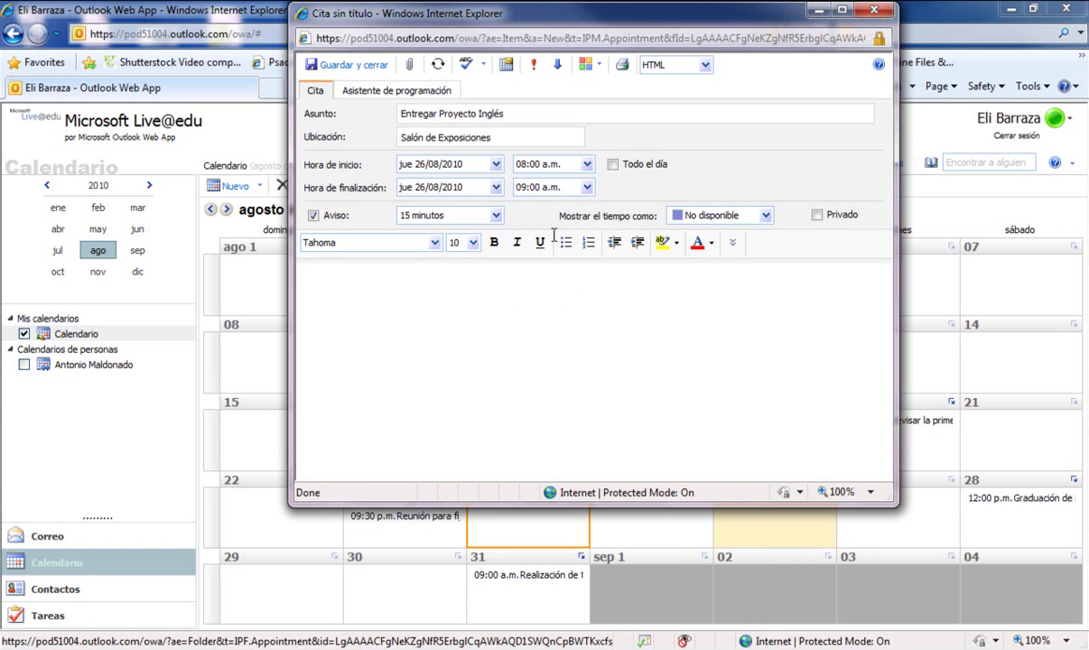
pyautogui.click(586, 188)
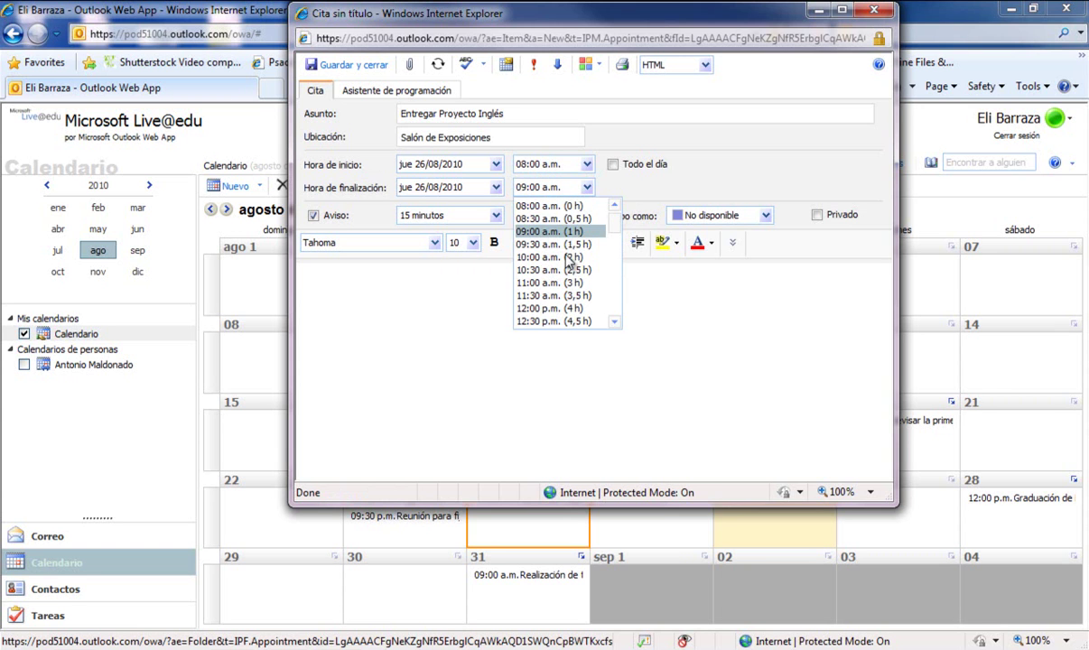
pyautogui.click(542, 231)
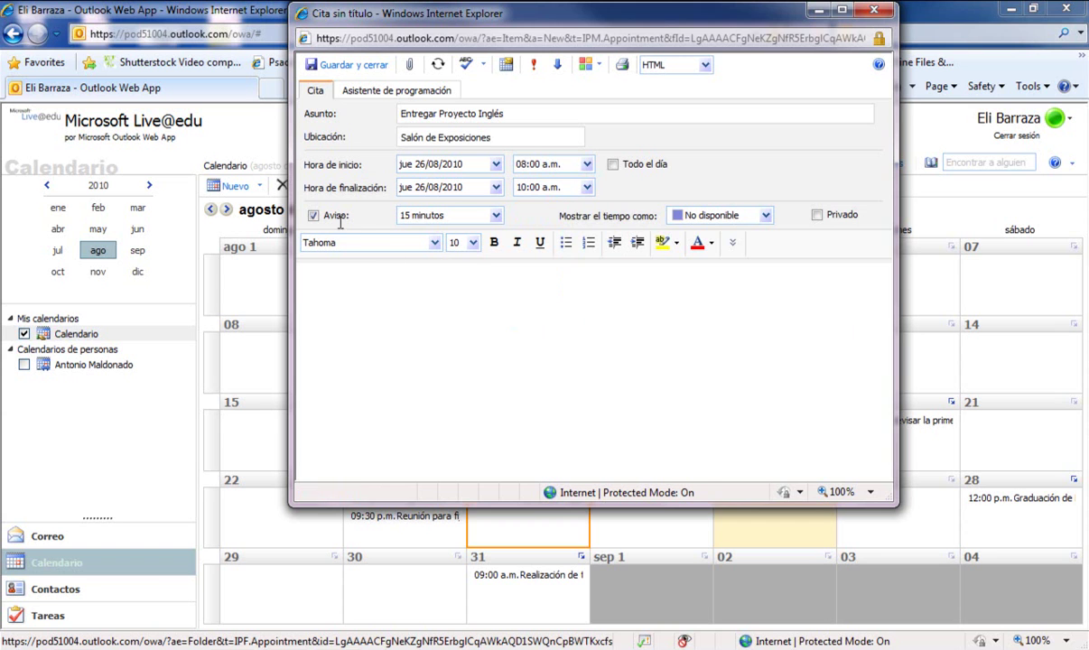
pyautogui.click(495, 218)
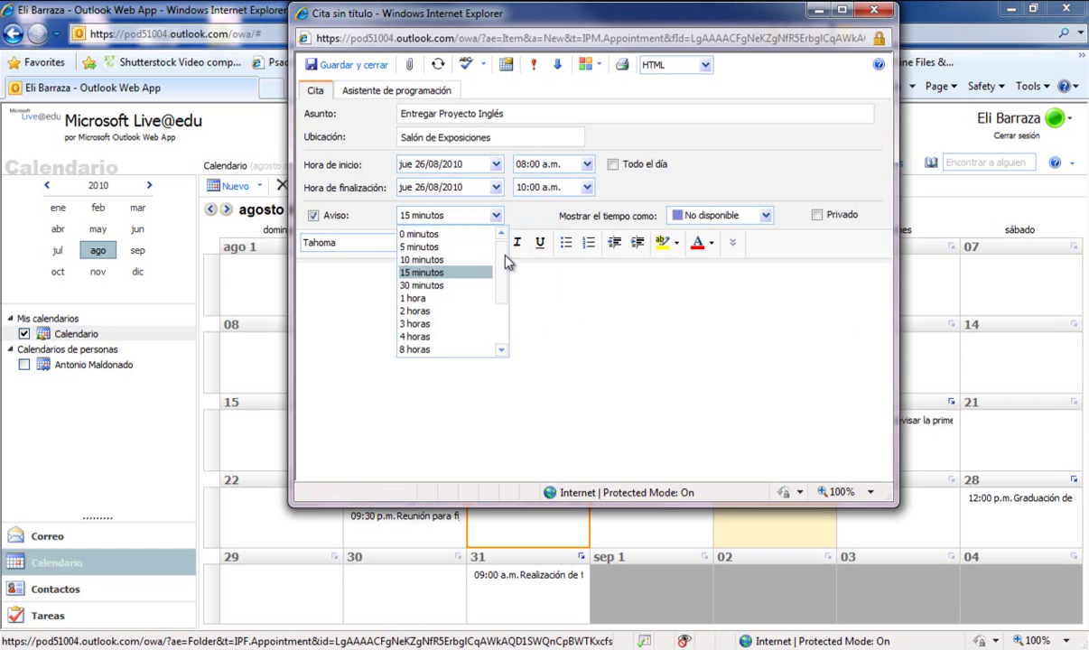
pyautogui.click(499, 321)
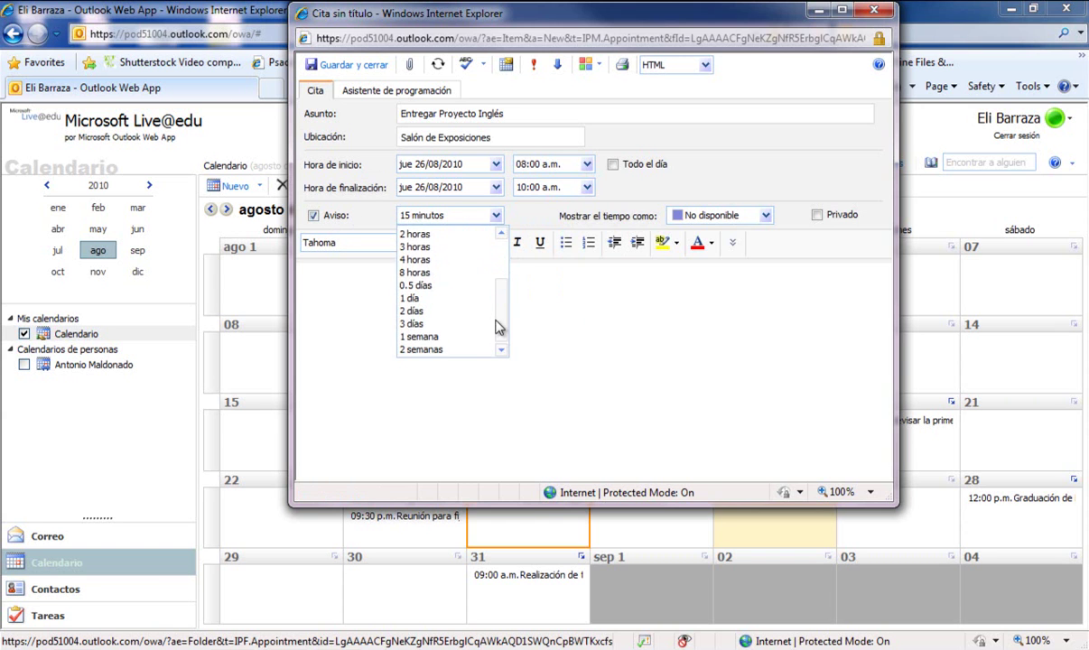
pyautogui.click(421, 336)
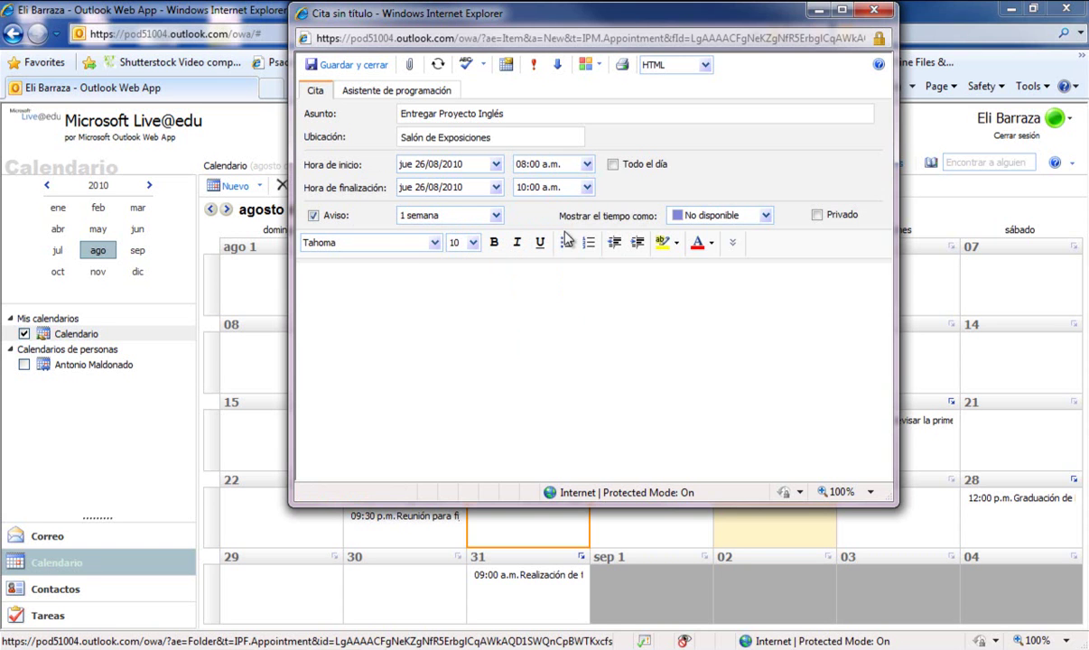
# Keep time as No disponible, add note 'llevar la grabadora para el audio del proyecto', and save
pyautogui.click(764, 217)
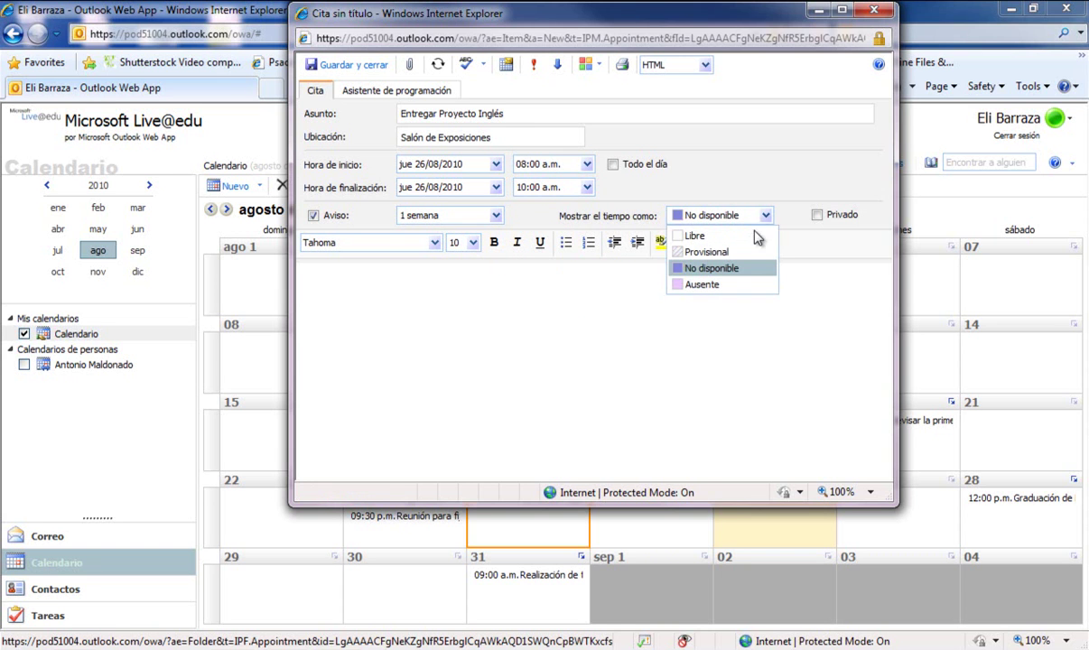
pyautogui.click(687, 265)
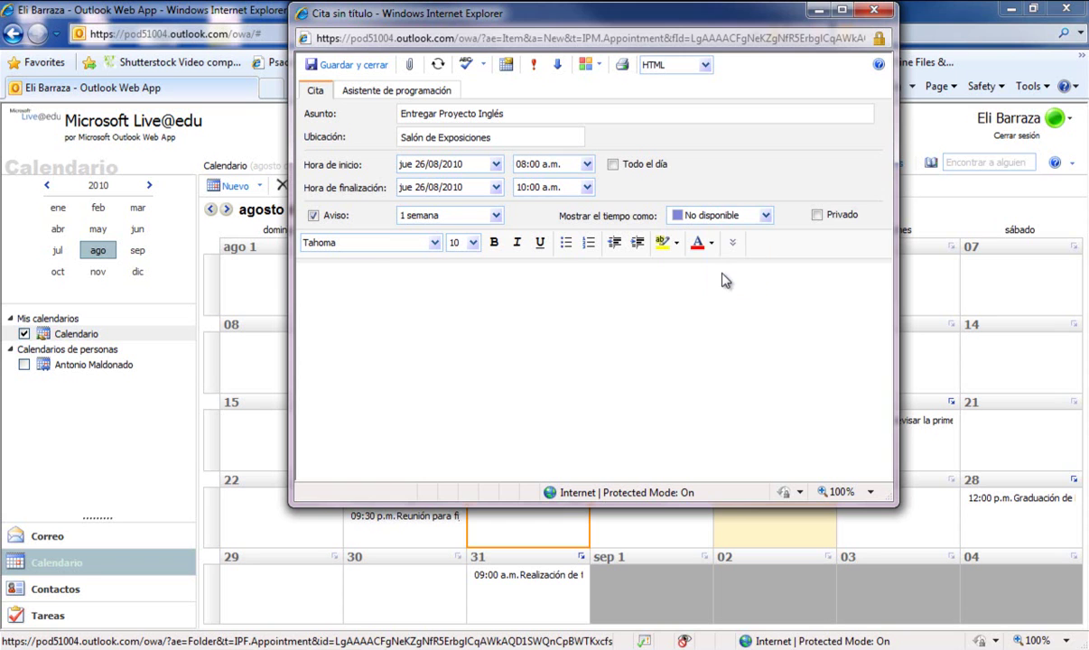
pyautogui.click(312, 275)
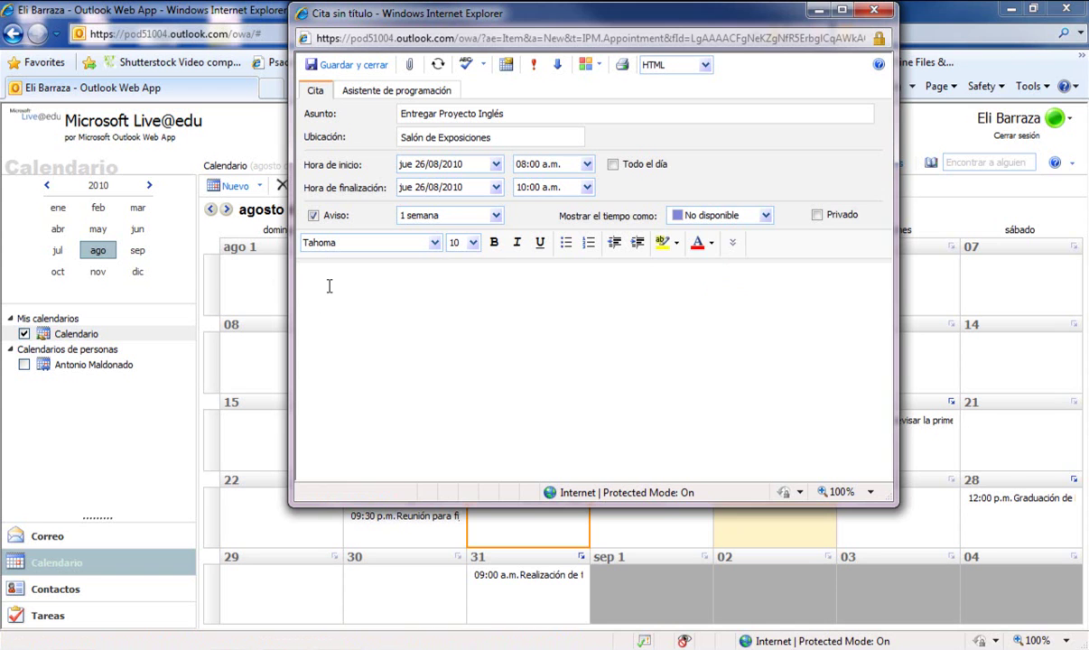
pyautogui.write('llevar la grabadora para el audio del proyecto')
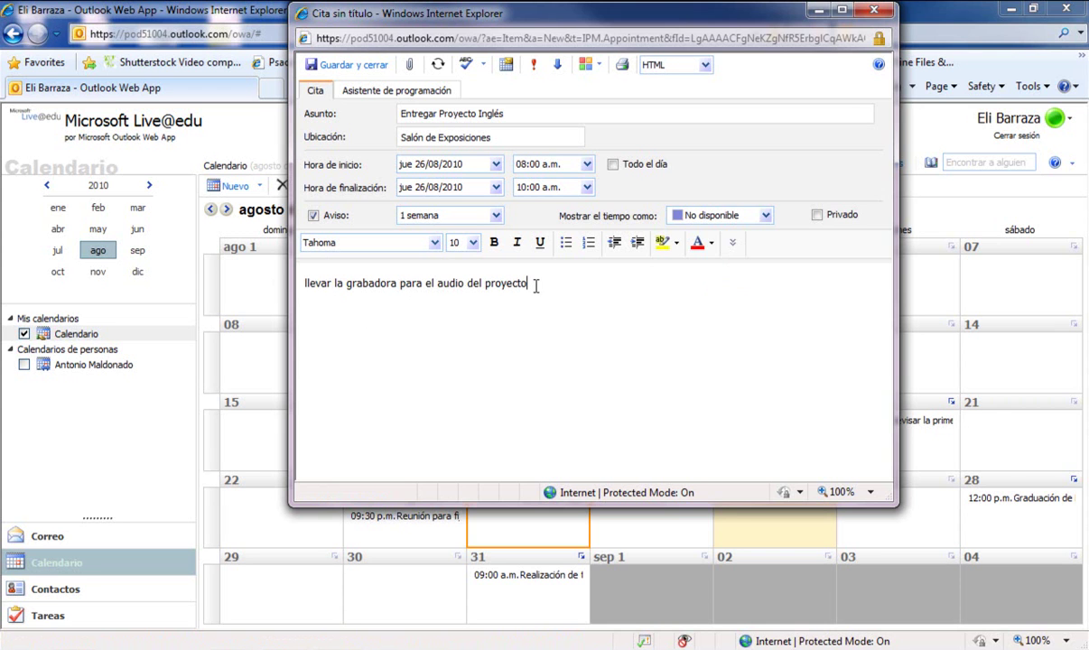
pyautogui.click(344, 72)
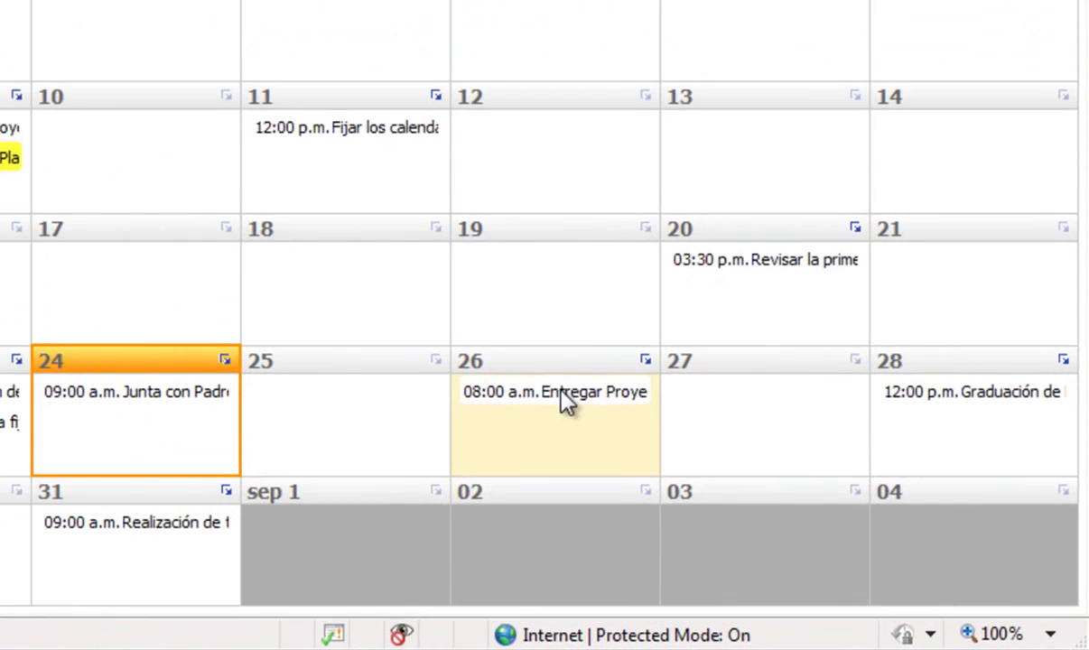
pyautogui.click(778, 495)
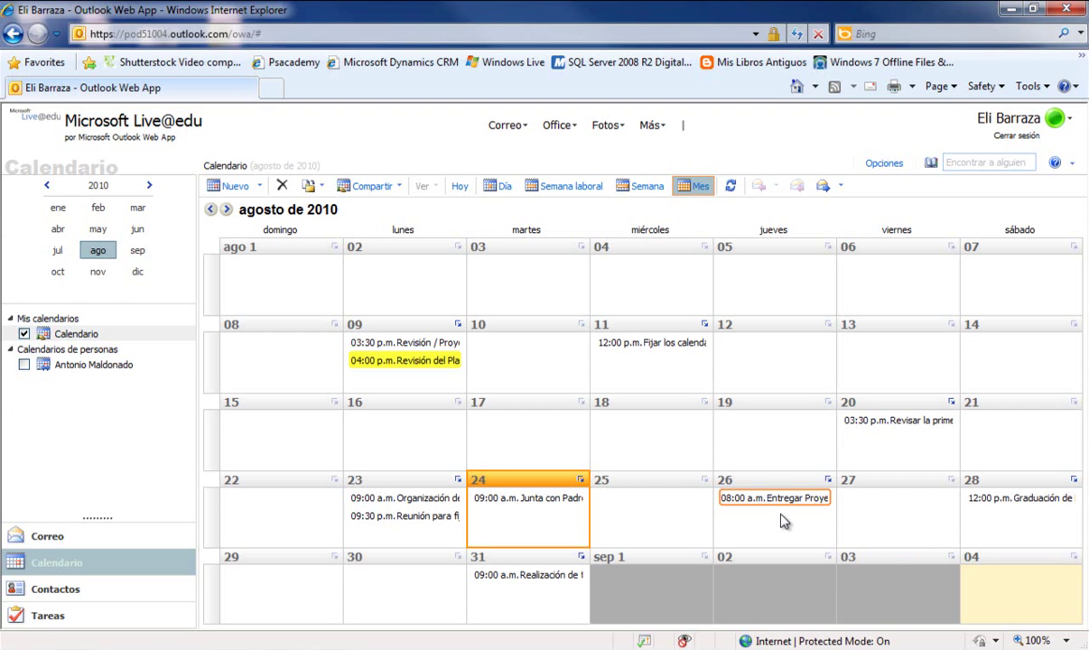
# Go to September 2010, select the 15th, and show the Nuevo item choices
pyautogui.click(139, 251)
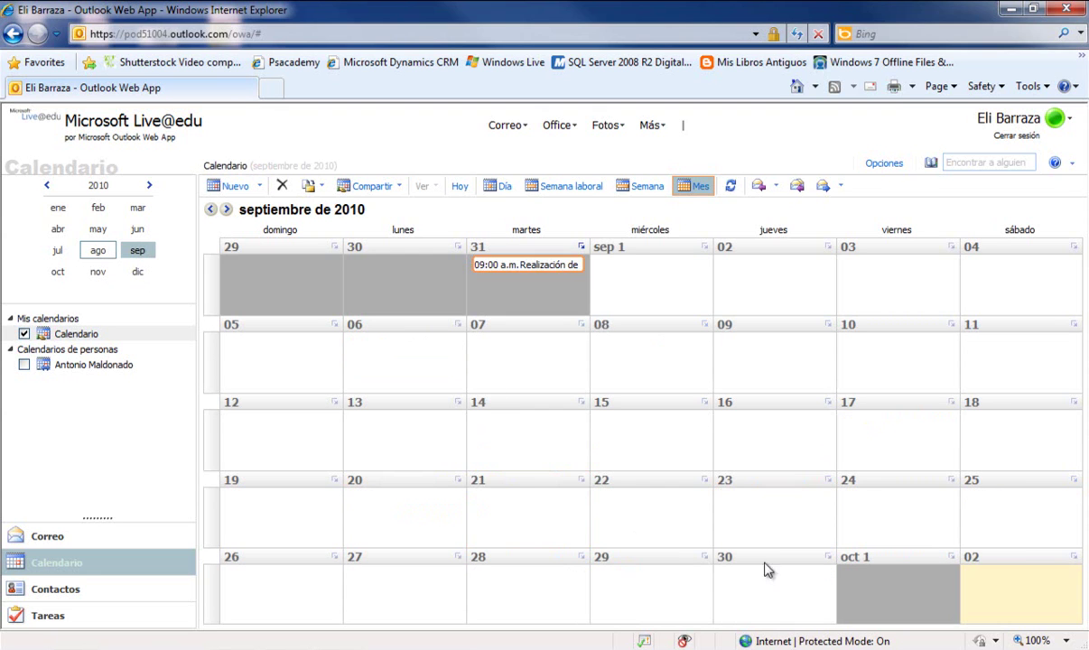
pyautogui.click(677, 431)
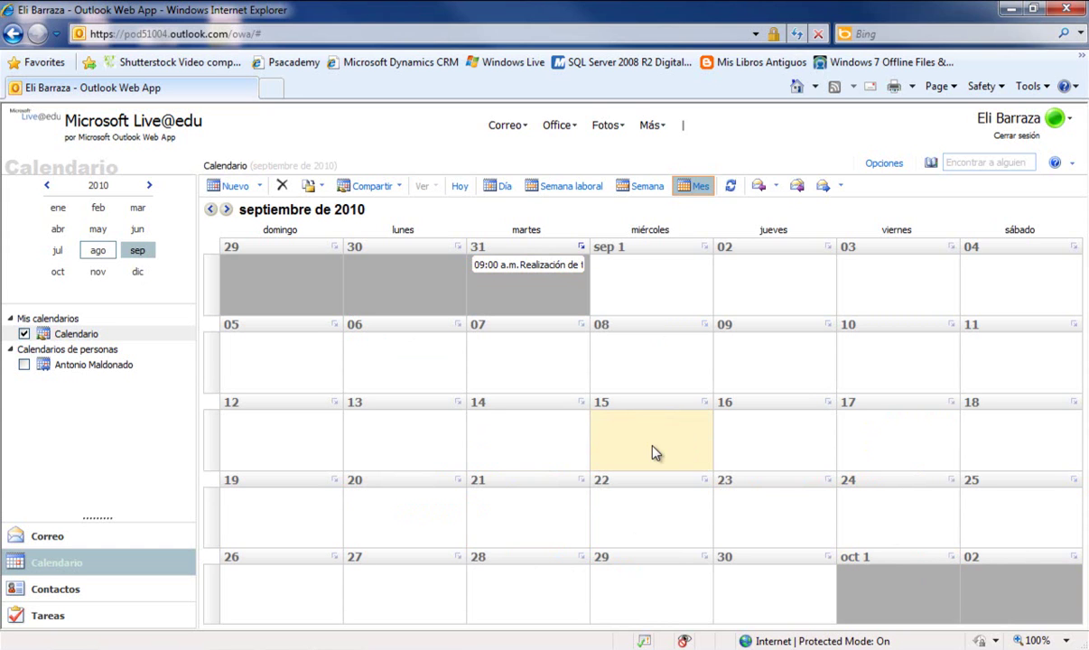
pyautogui.click(260, 188)
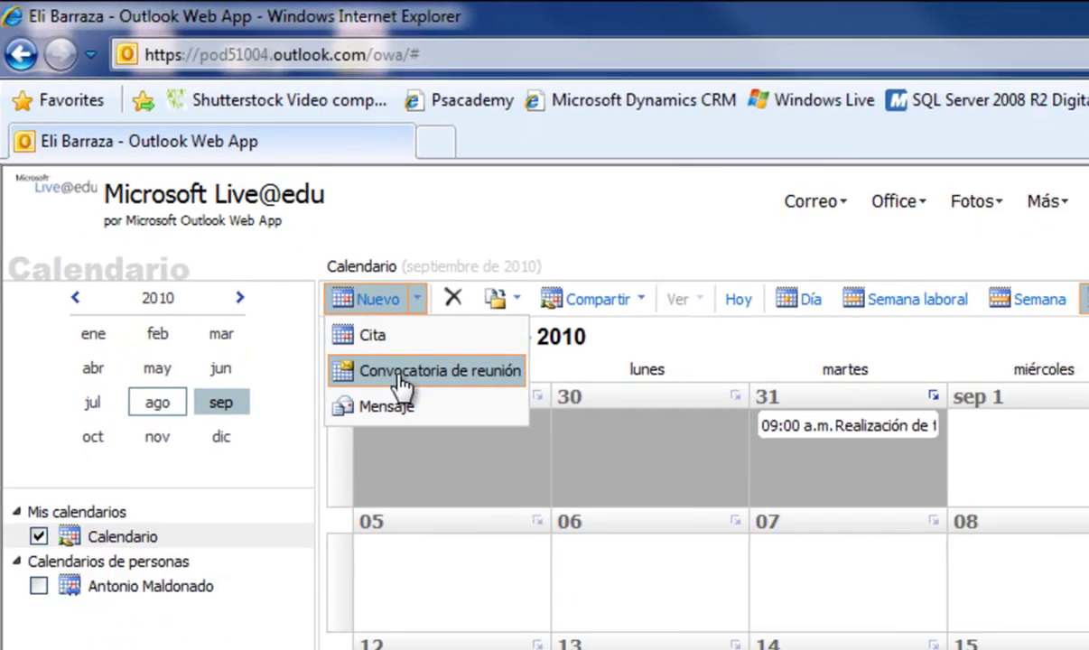
# Start a new meeting request and paste three invitees into the attendee field
pyautogui.click(472, 441)
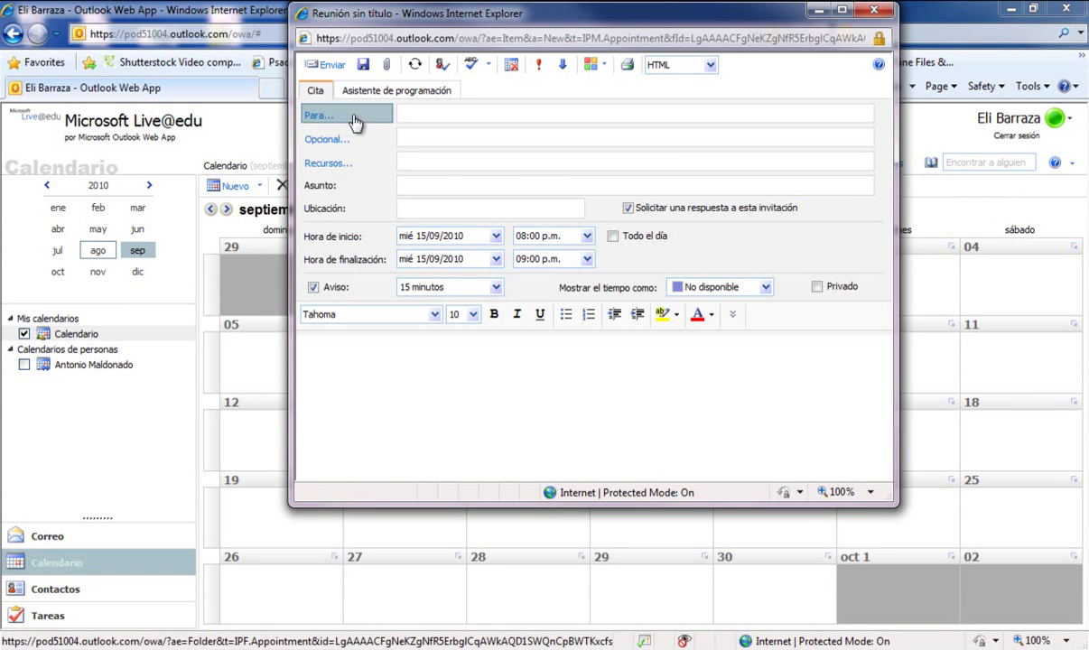
pyautogui.click(419, 112)
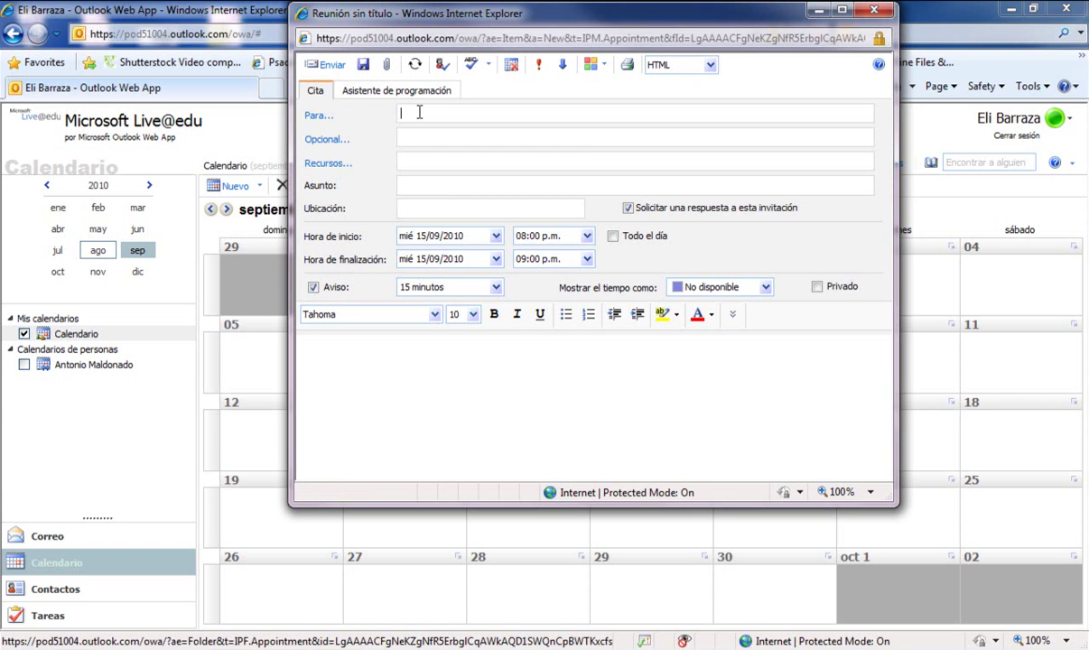
pyautogui.click(472, 138)
pyautogui.click(473, 163)
pyautogui.click(481, 113)
pyautogui.click(424, 140)
pyautogui.click(405, 118)
# Give the meeting subject 'Festejar el 15 de septiembre' and location 'Mi casa'
pyautogui.click(416, 183)
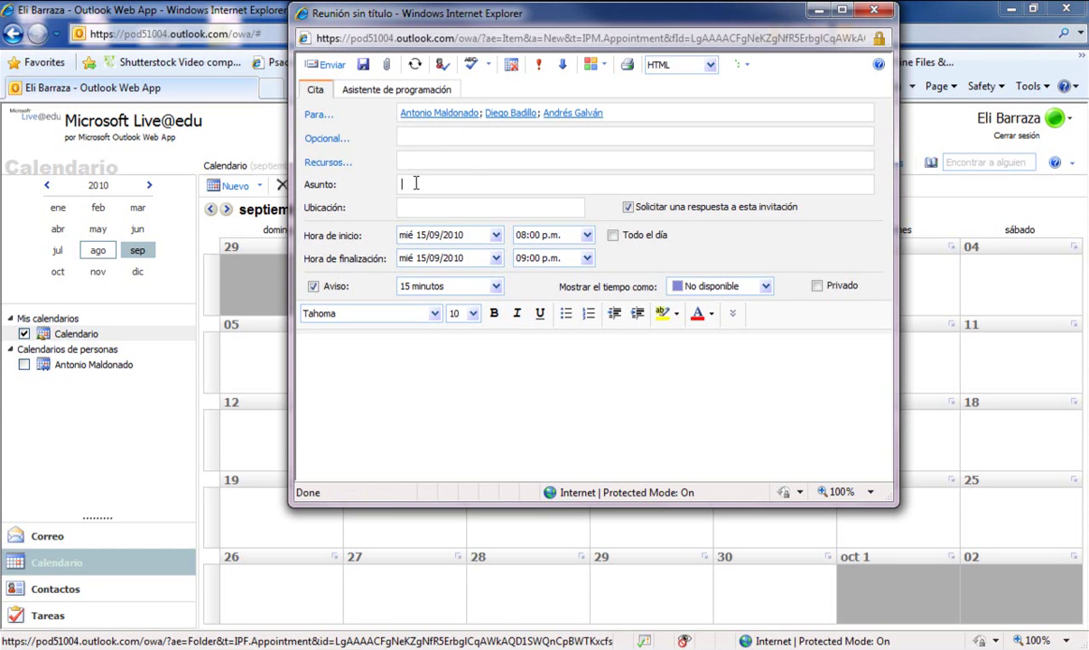
pyautogui.write('Festejar el 15 de septiembre')
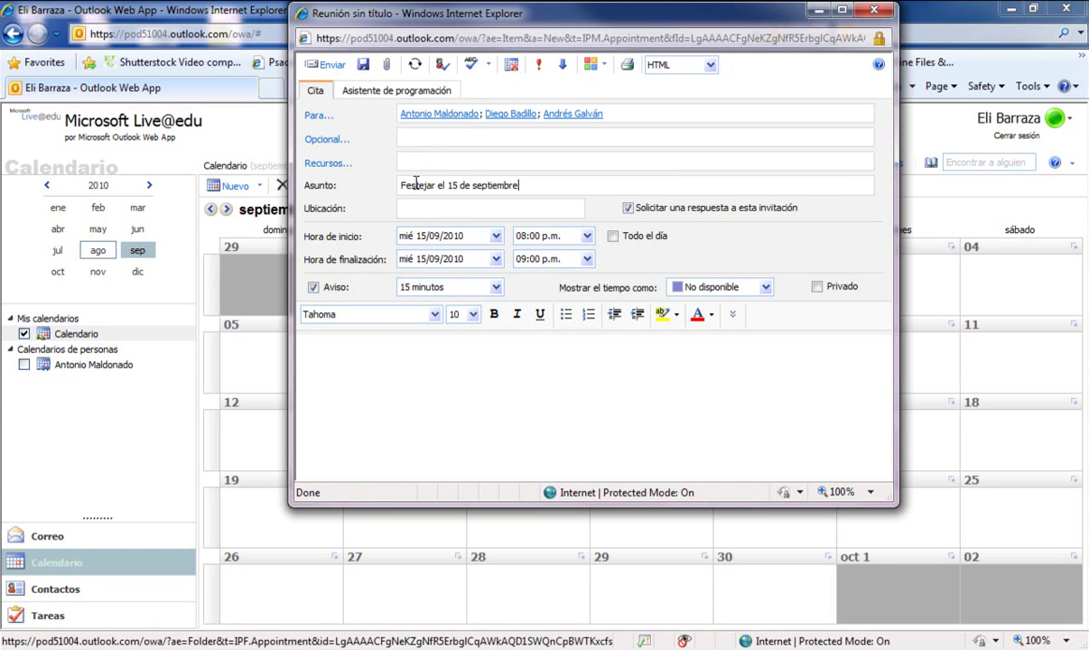
pyautogui.click(450, 208)
pyautogui.write('Mi casa')
# Run it 05:00 p.m. to 04:30 a.m. next day, body 'No olviden traer las tostadas jeje...'
pyautogui.click(586, 236)
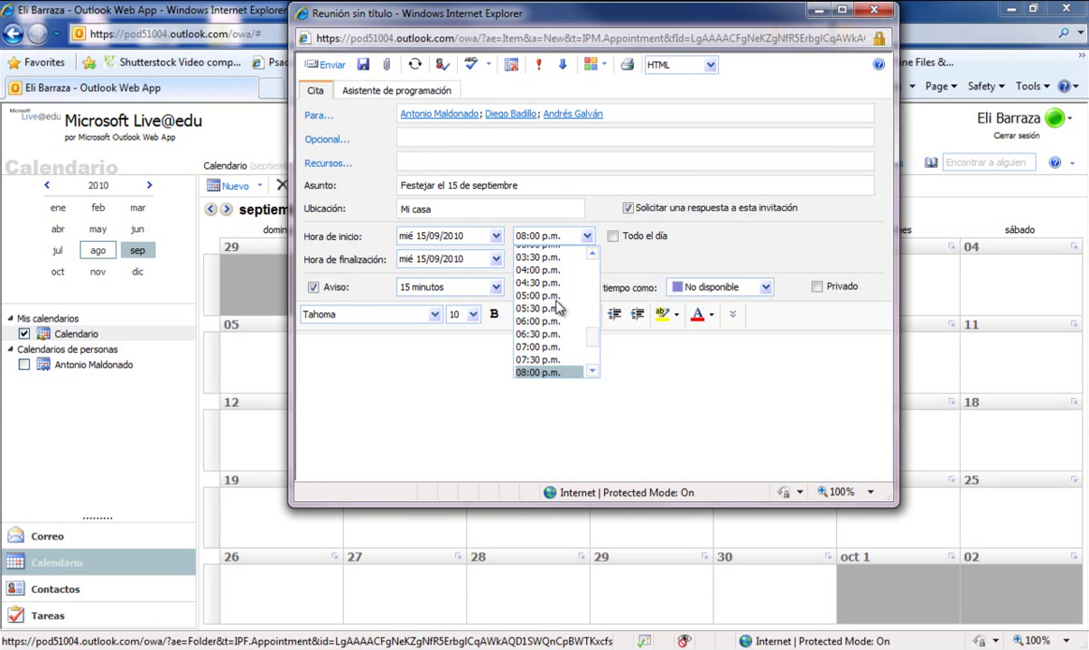
pyautogui.click(533, 295)
pyautogui.click(587, 259)
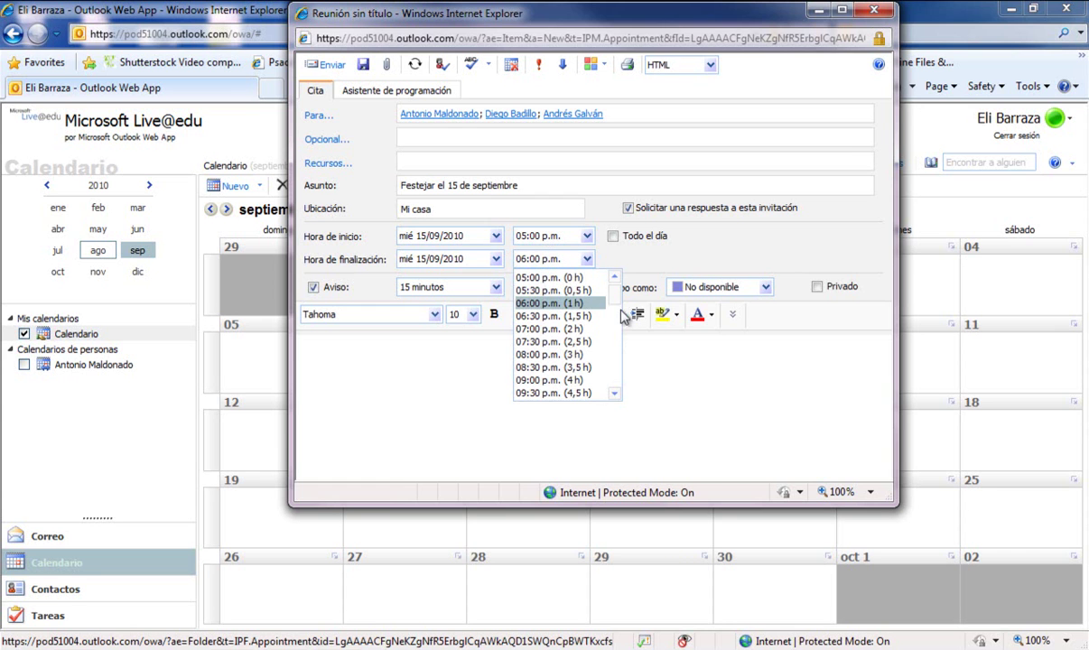
pyautogui.scroll(-3, 615, 394)
pyautogui.scroll(-5, 619, 322)
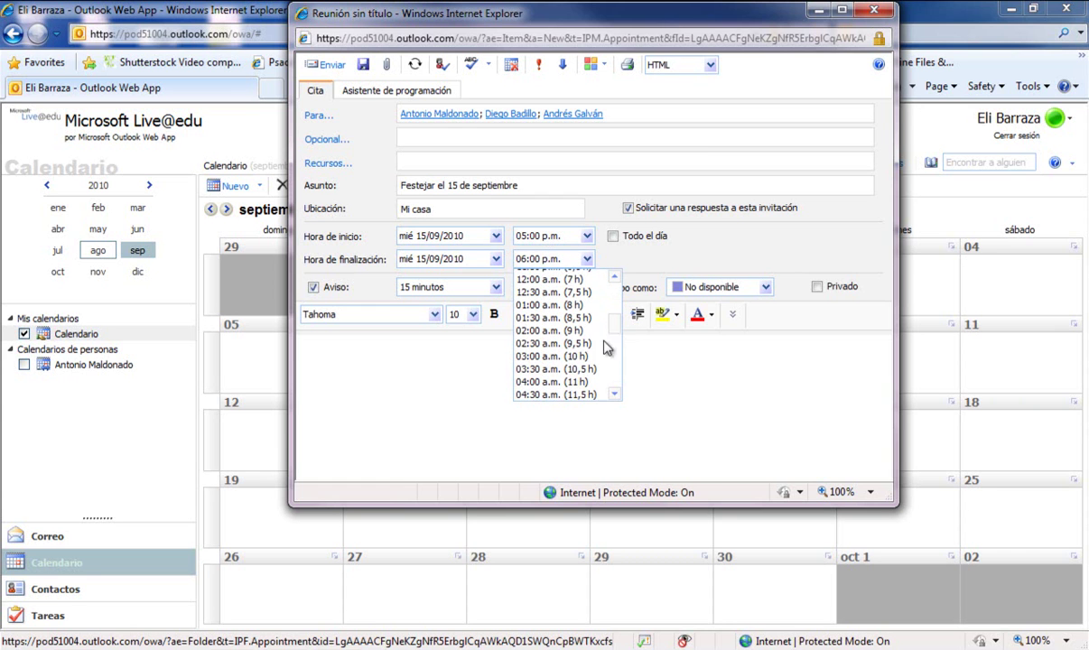
pyautogui.click(554, 392)
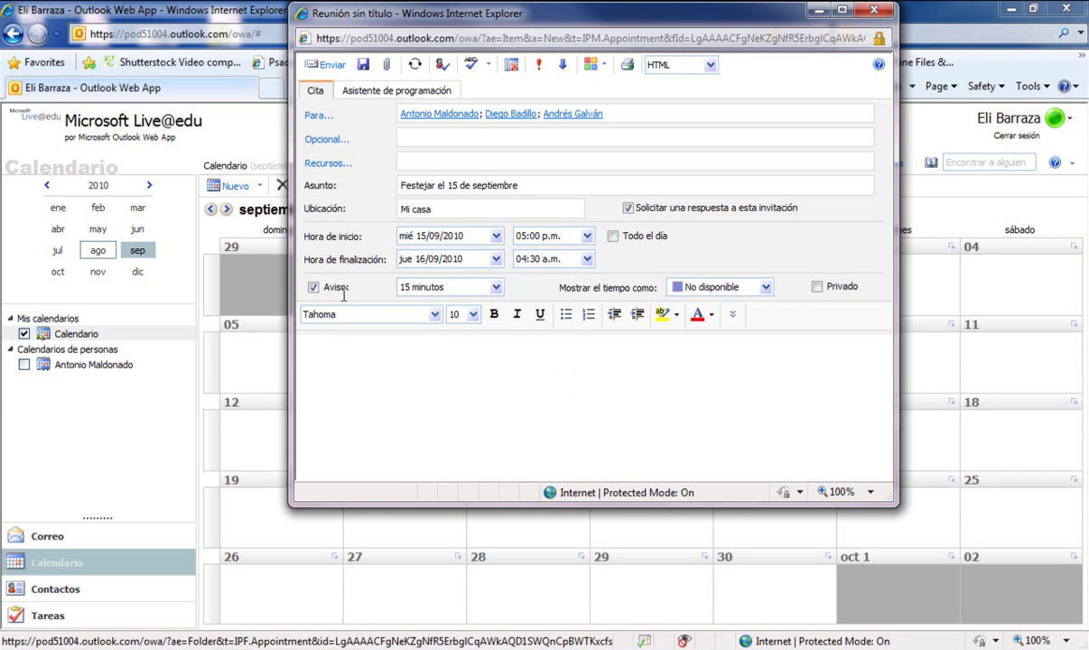
pyautogui.click(321, 347)
pyautogui.write('No olviden traer las tostadas jeje.')
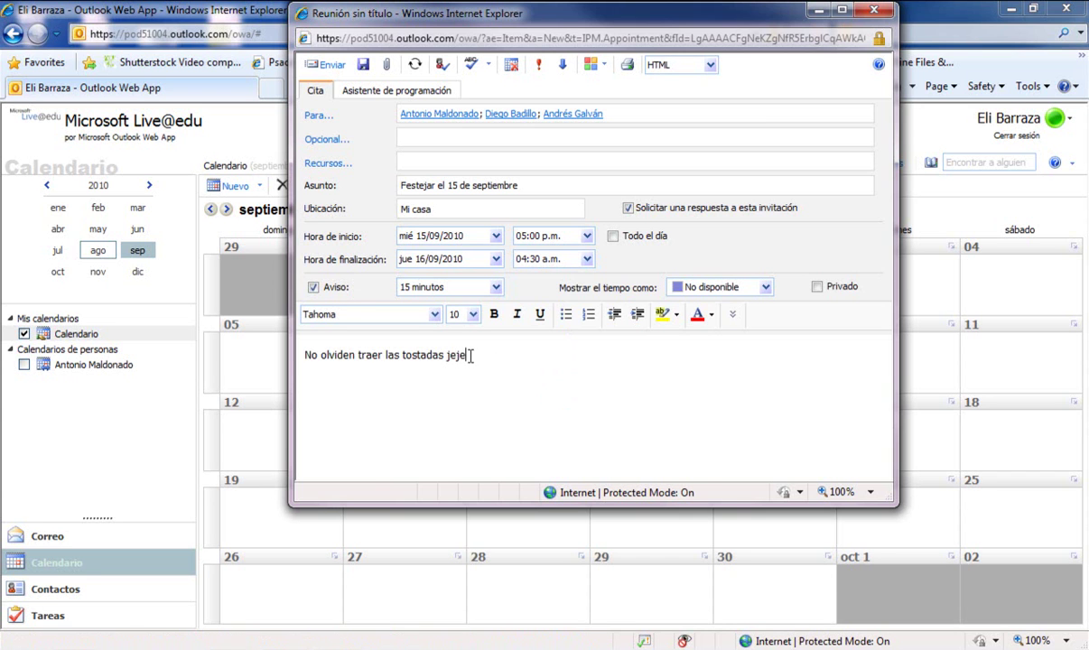
pyautogui.write('..')
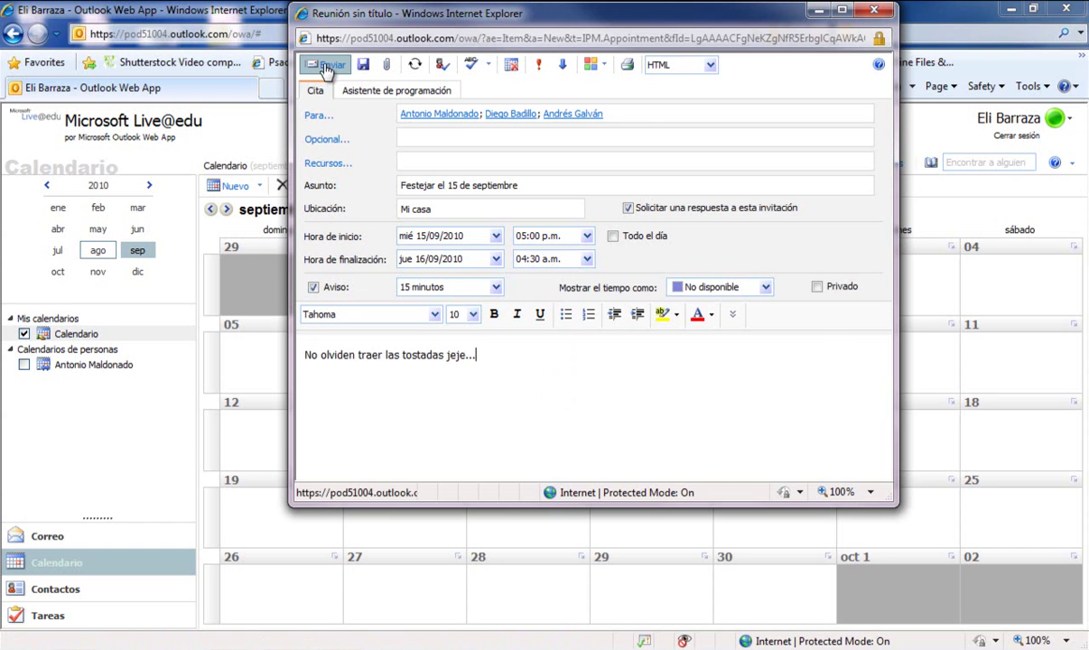
# Send the 'Festejar el 15 de septiembre' invitation so it spans 15–16 September
pyautogui.click(326, 69)
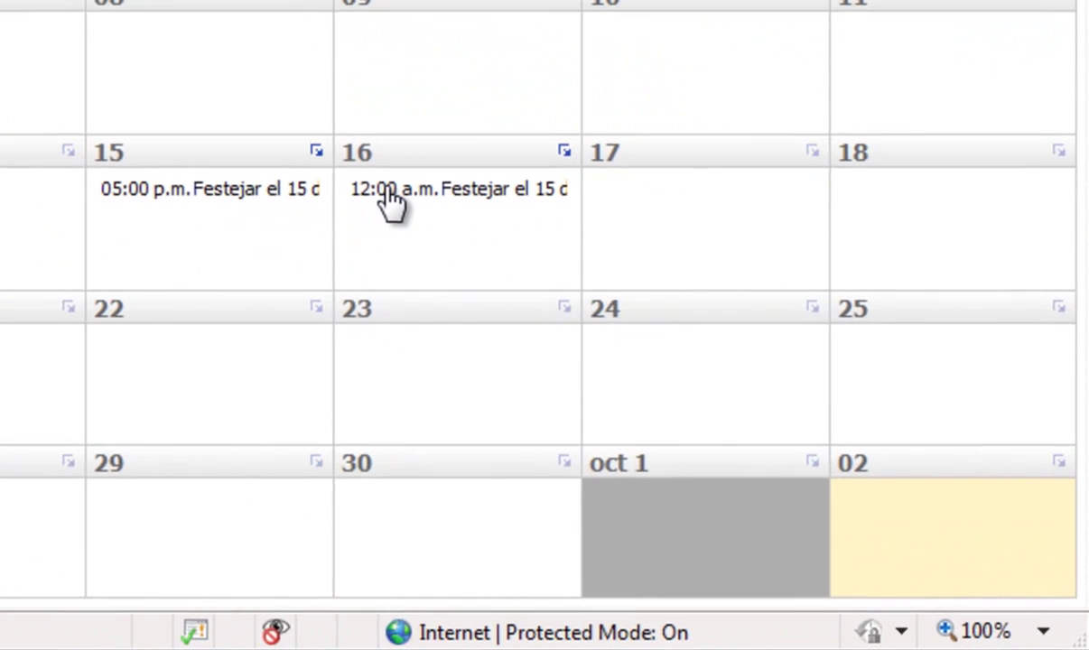
pyautogui.moveTo(390, 203)
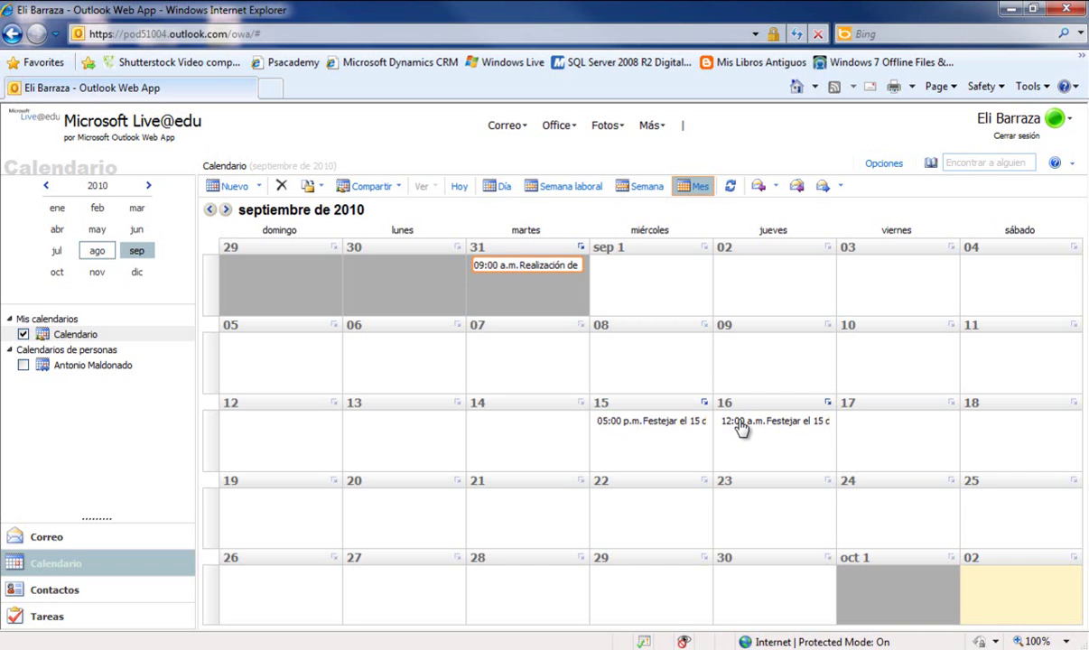
# Start a Compartir > Calendario sharing invitation and go to its Para recipient field
pyautogui.click(373, 186)
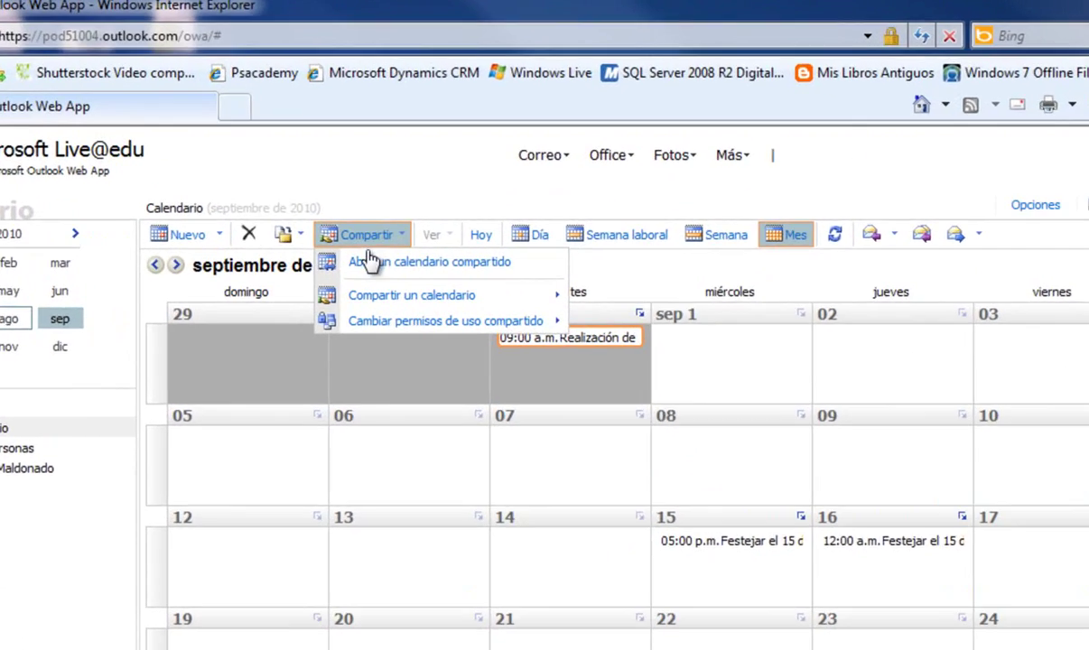
pyautogui.moveTo(377, 236)
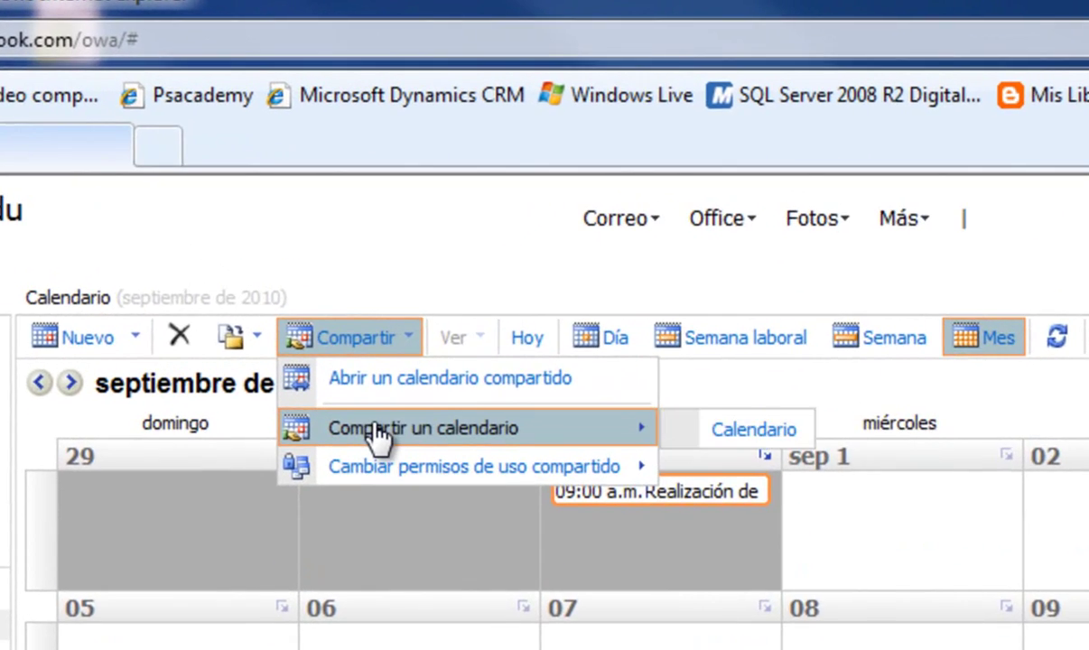
pyautogui.click(753, 430)
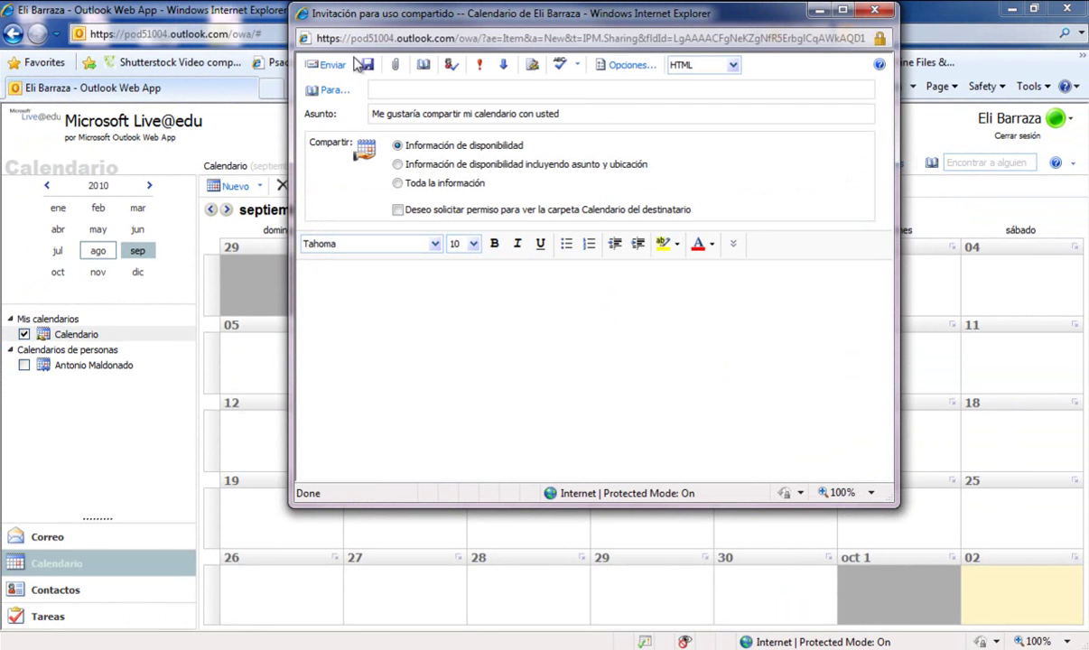
pyautogui.click(379, 88)
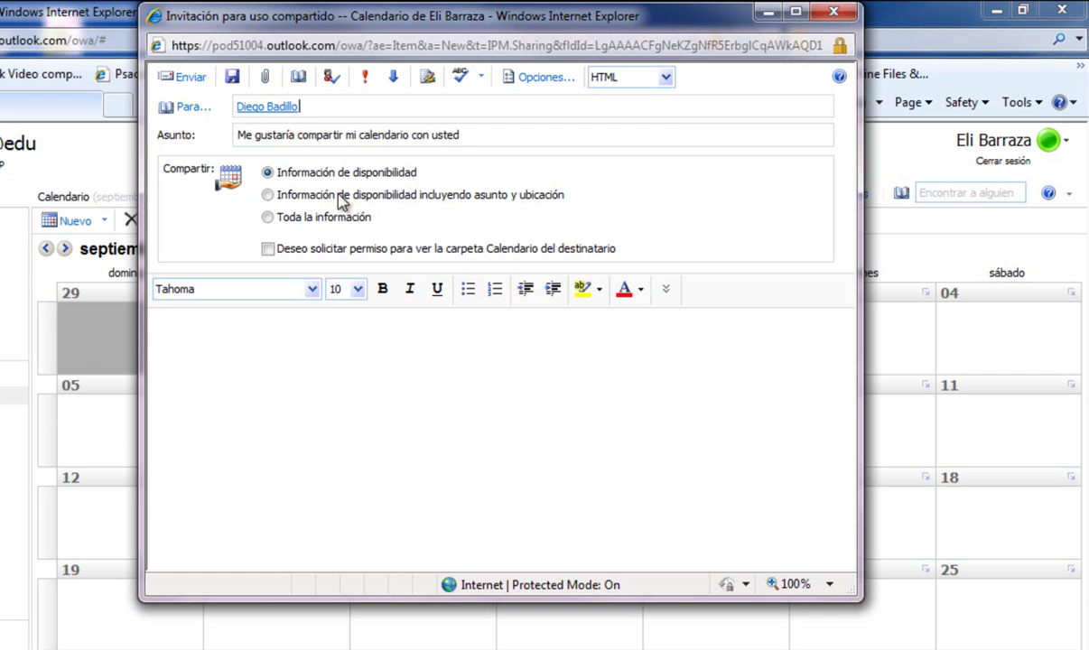
# Share availability information only, request permission to view their Calendario, and send
pyautogui.click(357, 196)
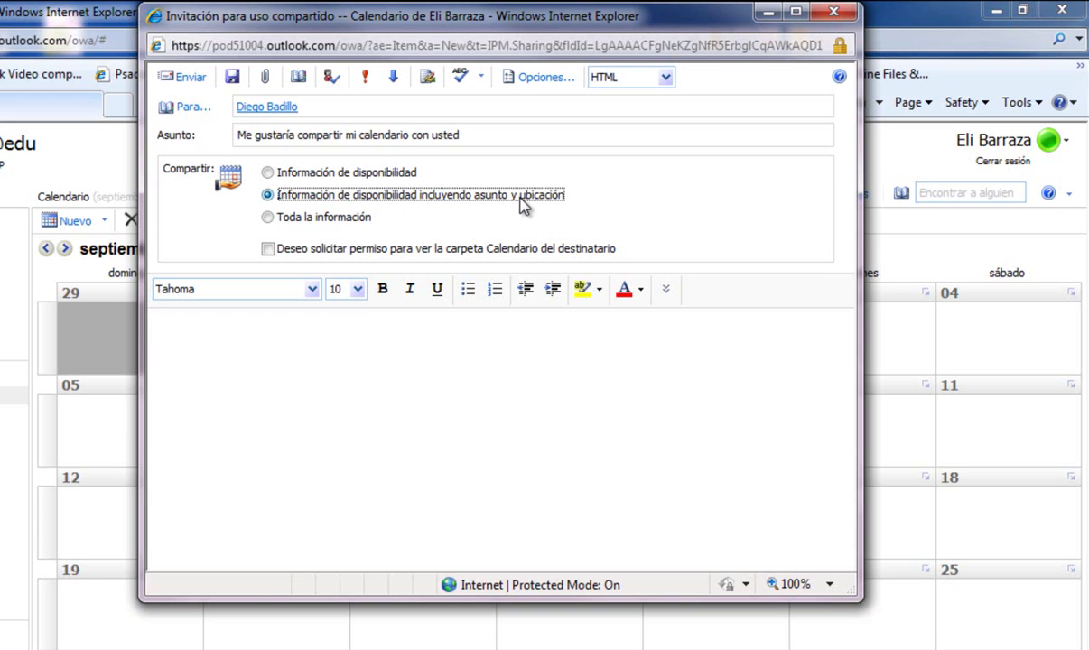
pyautogui.click(286, 224)
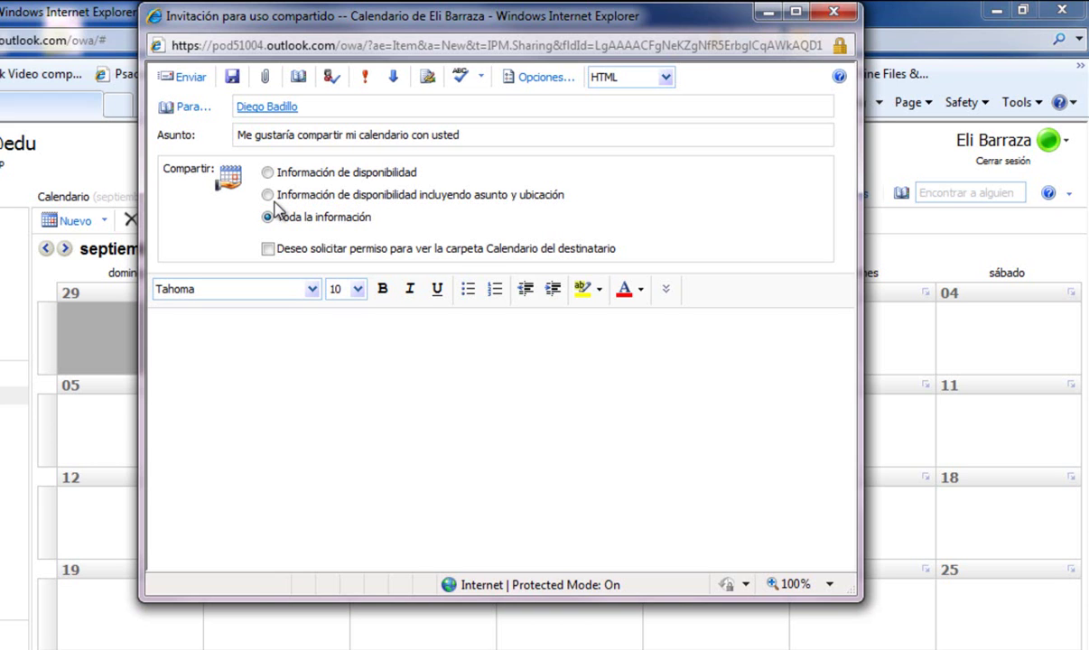
pyautogui.click(281, 177)
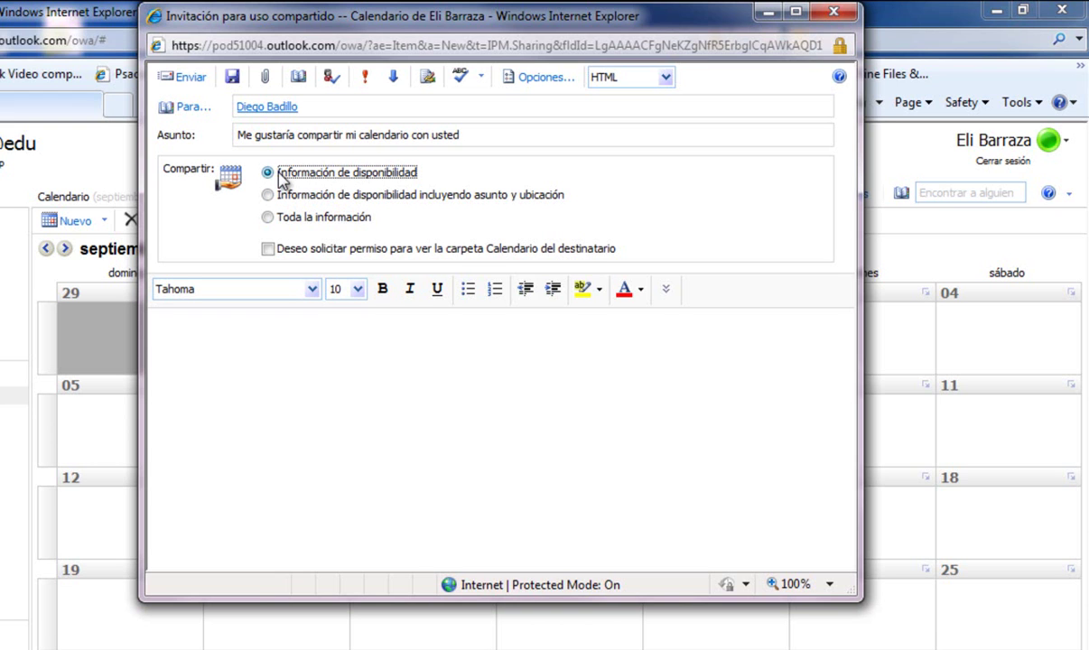
pyautogui.click(259, 339)
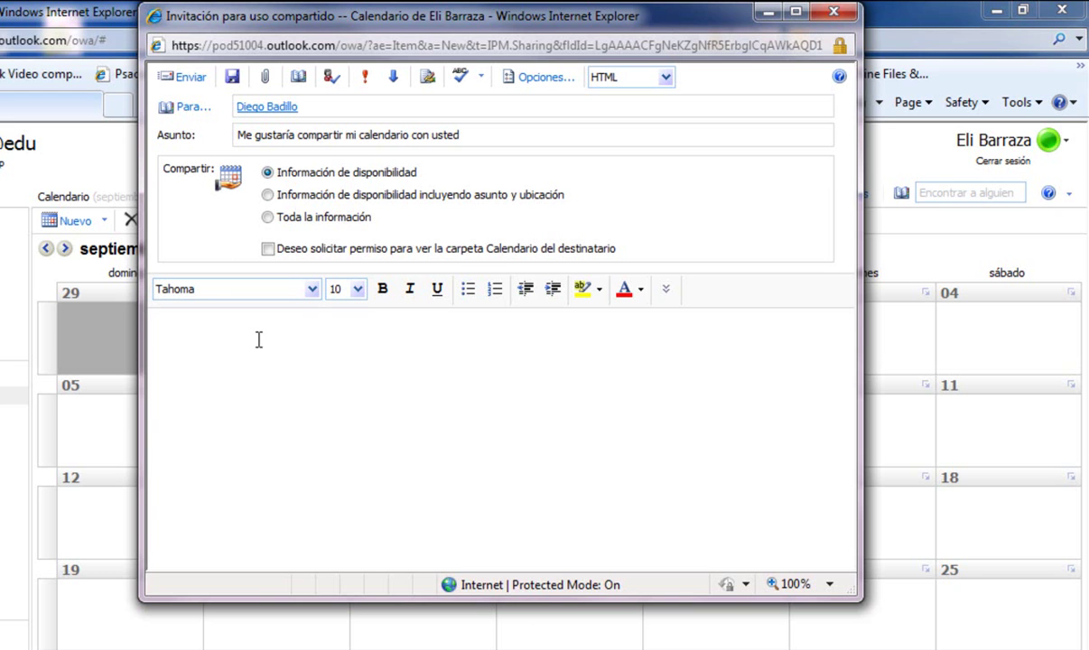
pyautogui.click(267, 254)
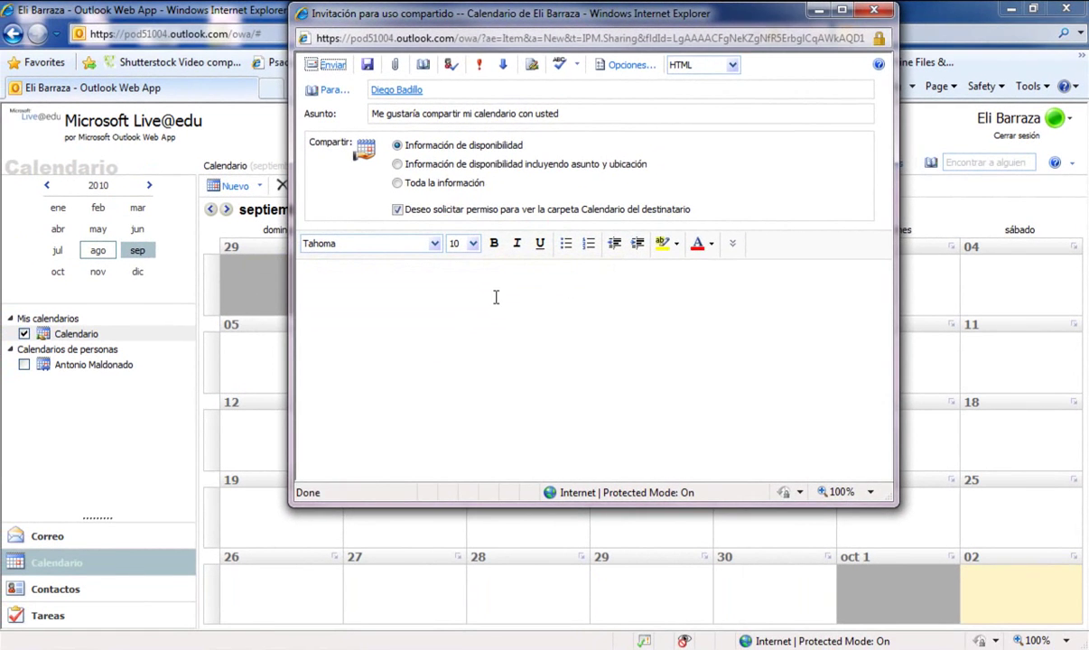
pyautogui.hotkey('alt', 's')
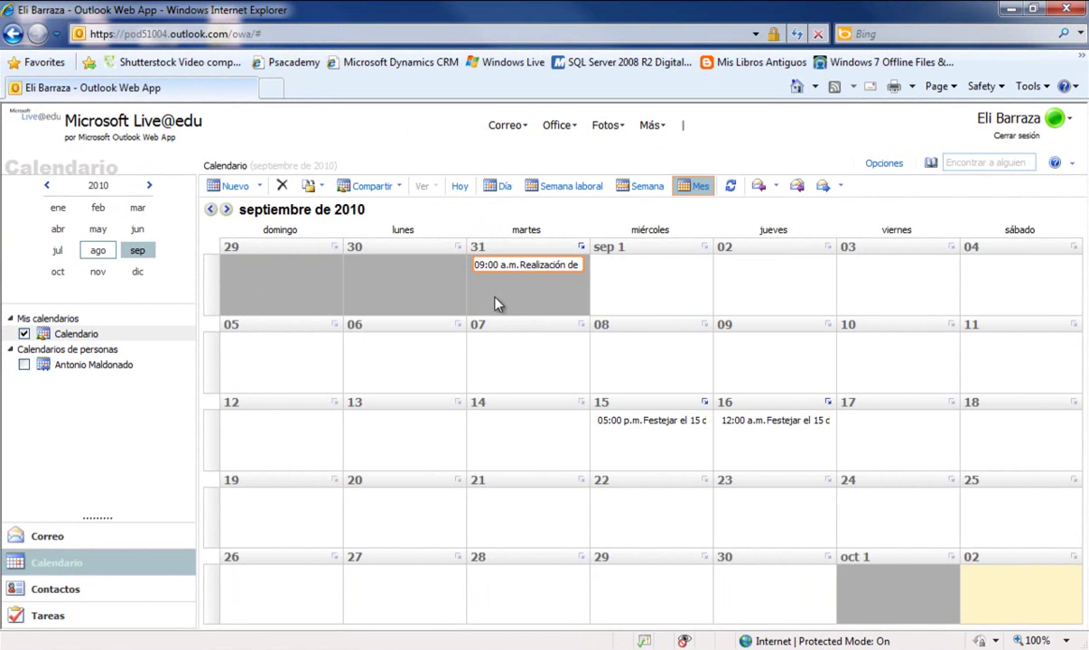
# Open a colleague's shared calendar, chosen from the address book, beside September 2010
pyautogui.click(394, 187)
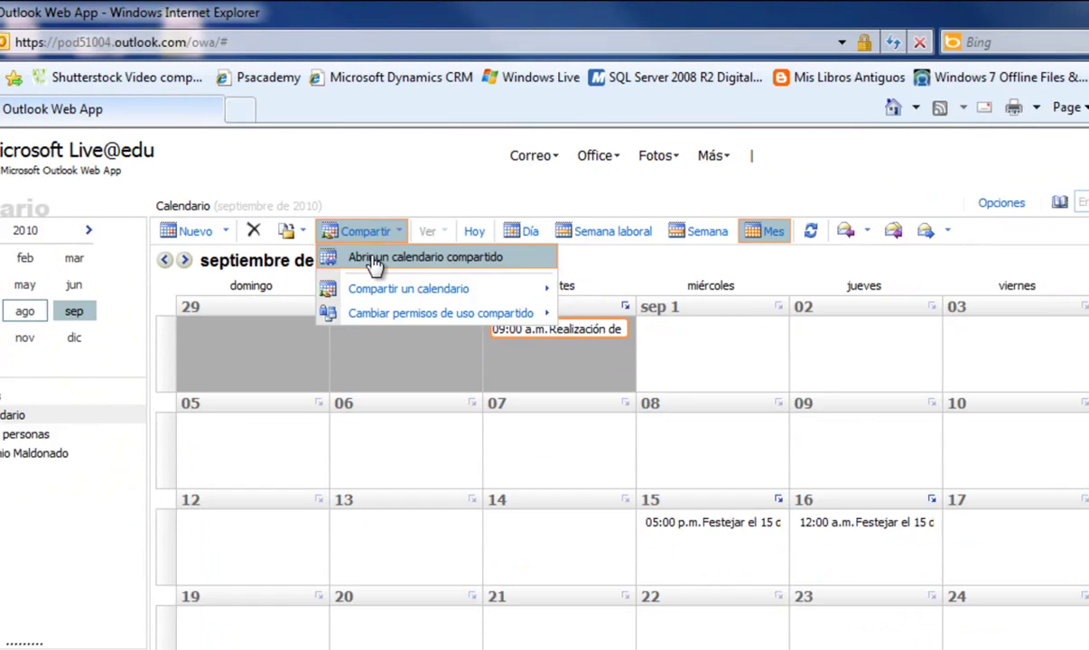
pyautogui.click(360, 399)
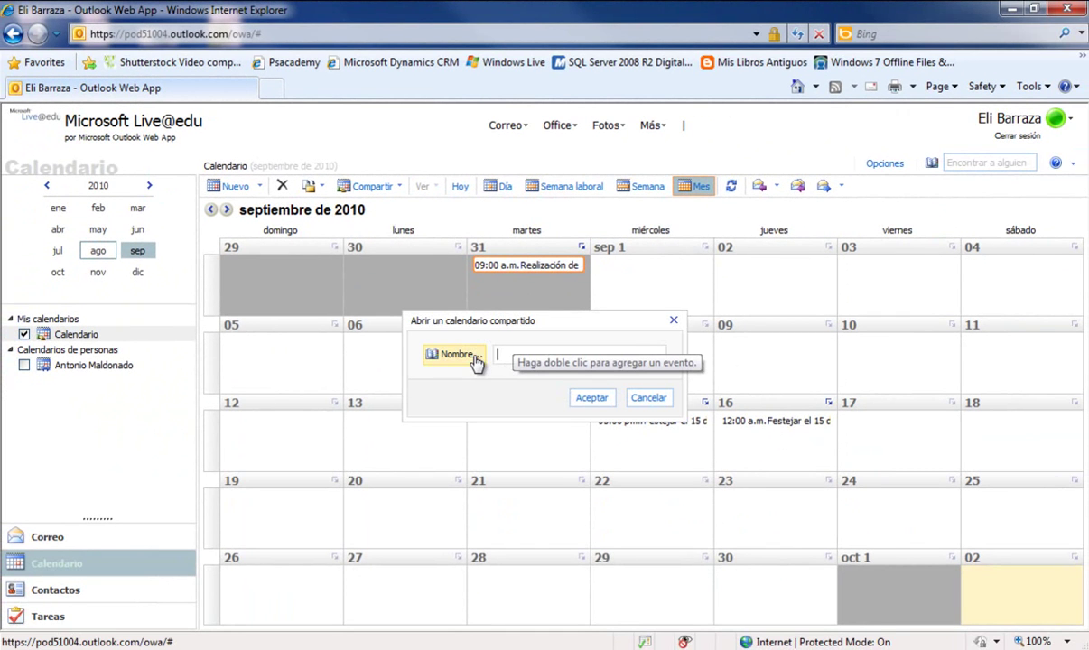
pyautogui.click(457, 354)
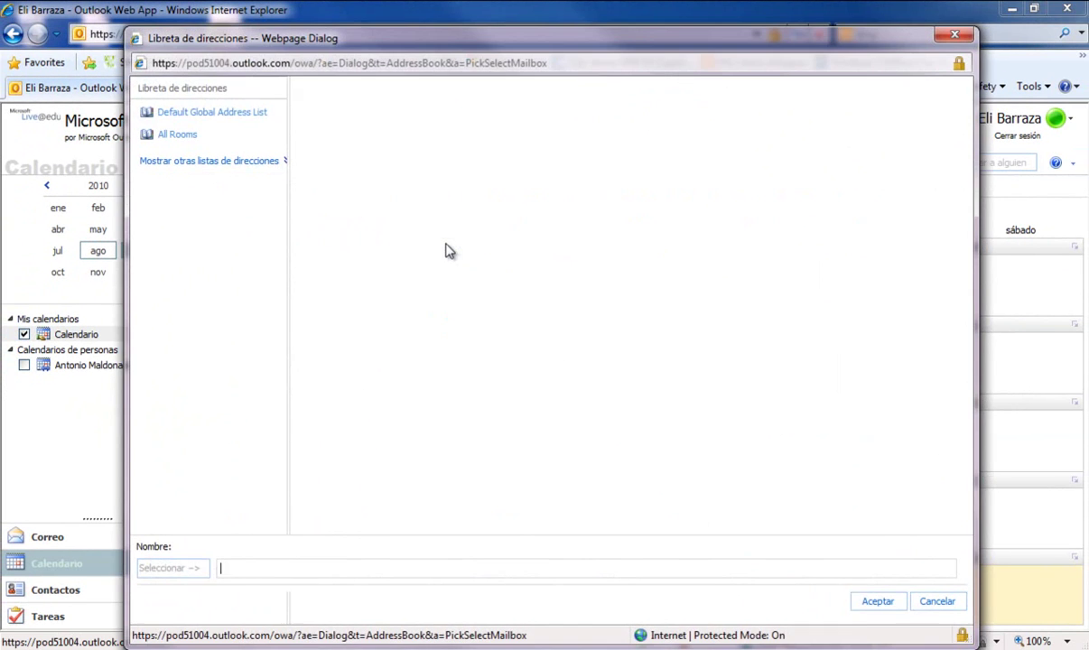
pyautogui.click(863, 601)
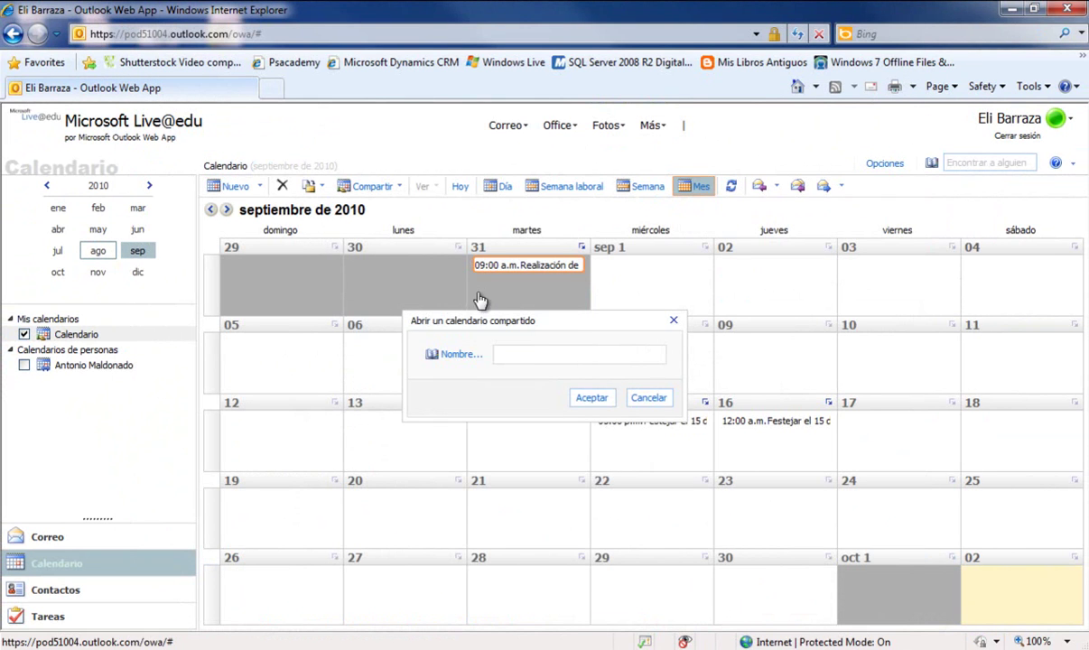
pyautogui.click(590, 399)
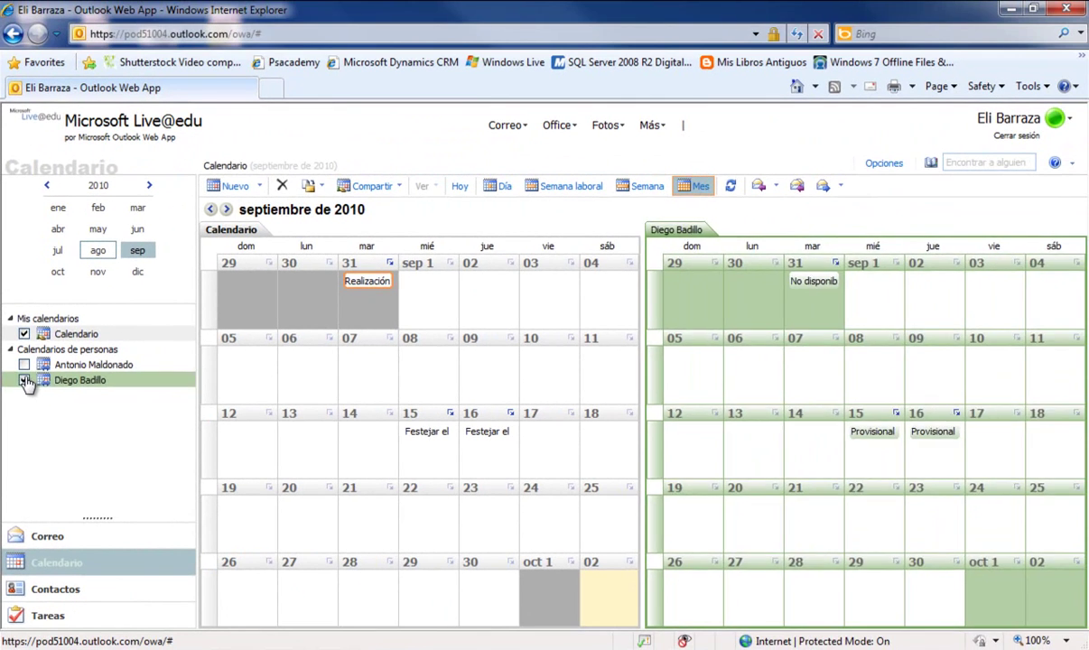
pyautogui.click(51, 312)
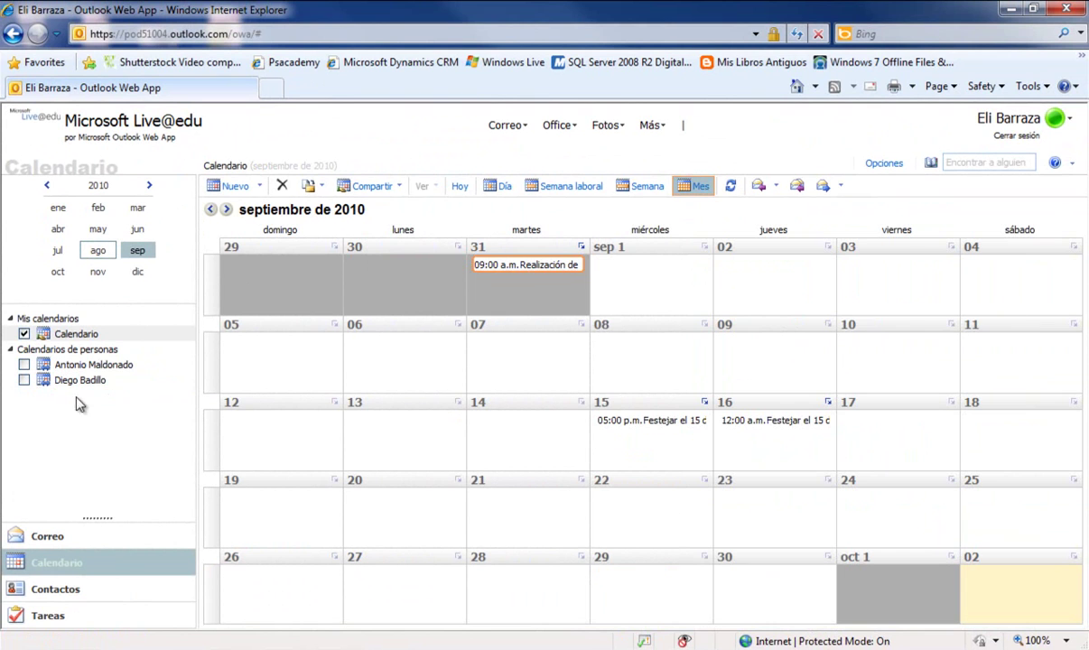
pyautogui.click(24, 380)
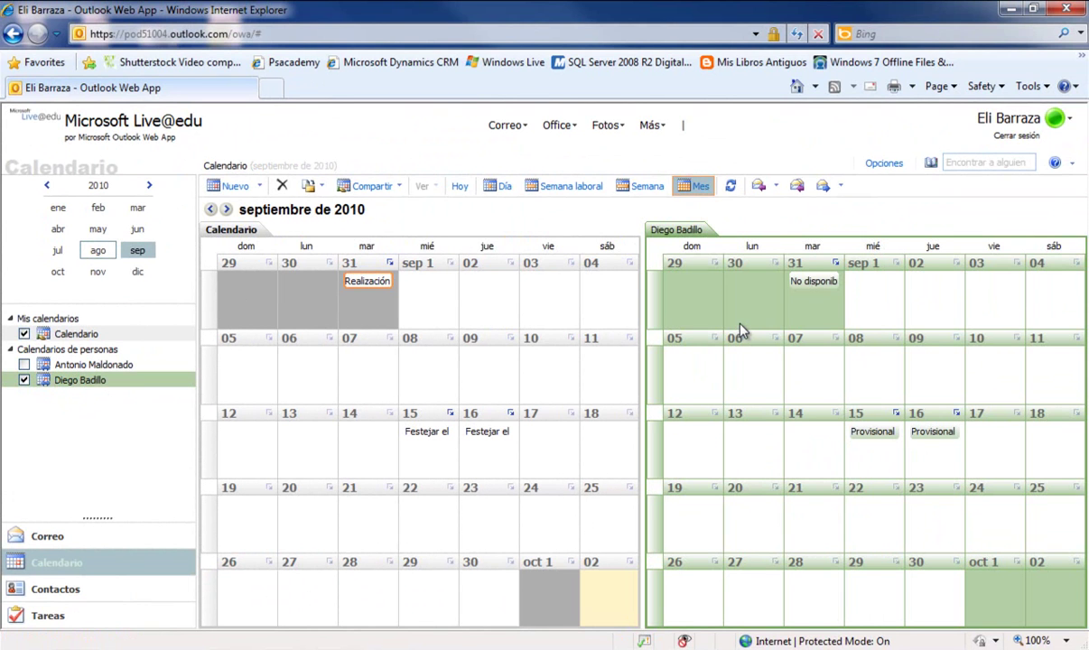